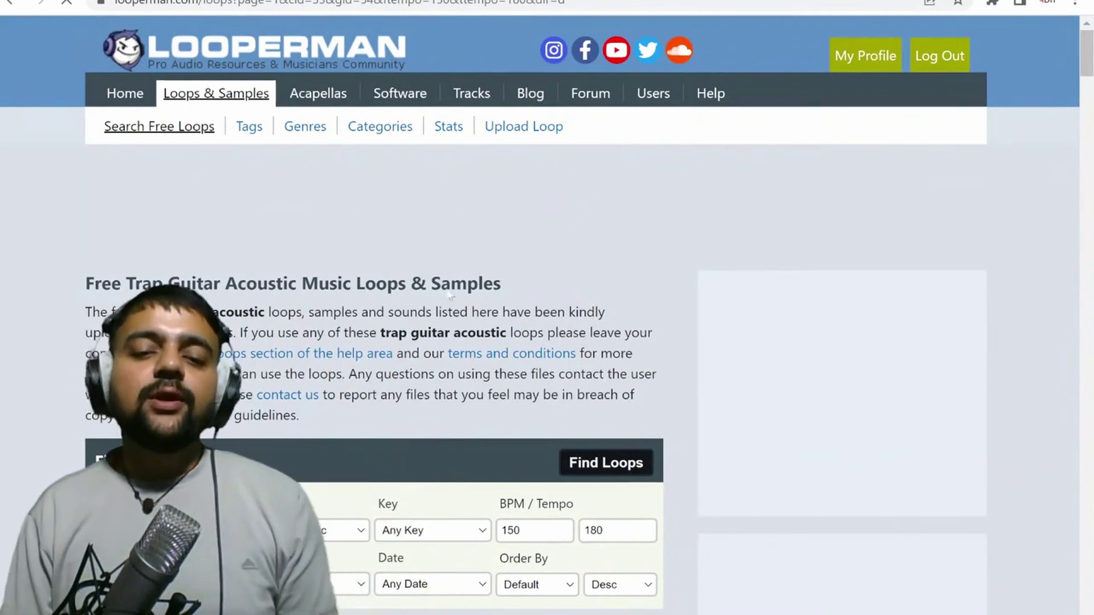
# Step: Preview the Violation acoustic guitar loop and look through the other trap guitar loops in the results
pyautogui.scroll(-9, 450, 296)
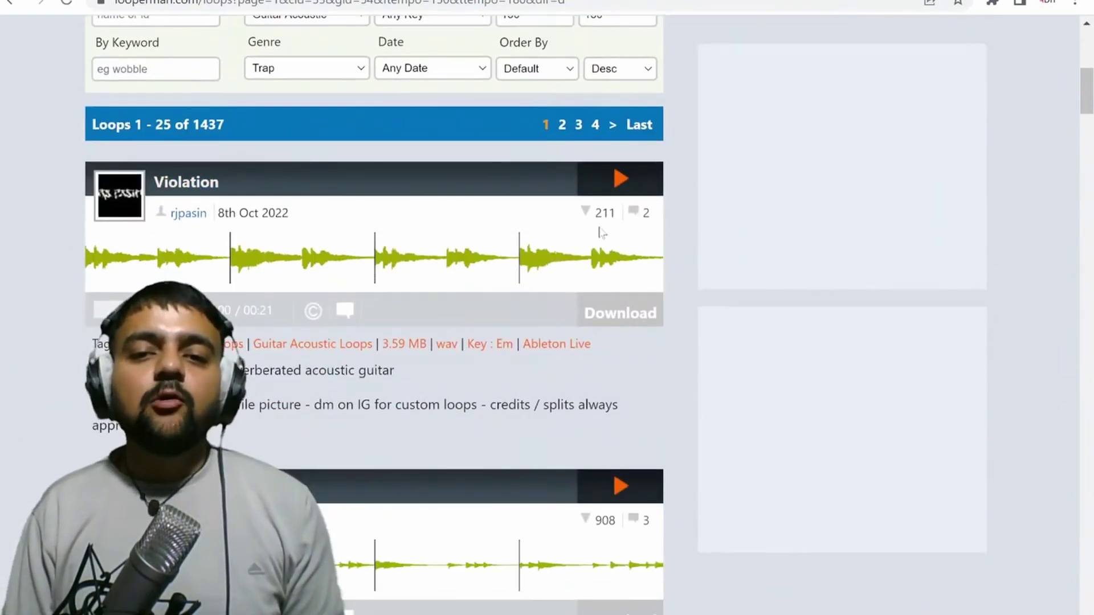
pyautogui.click(630, 188)
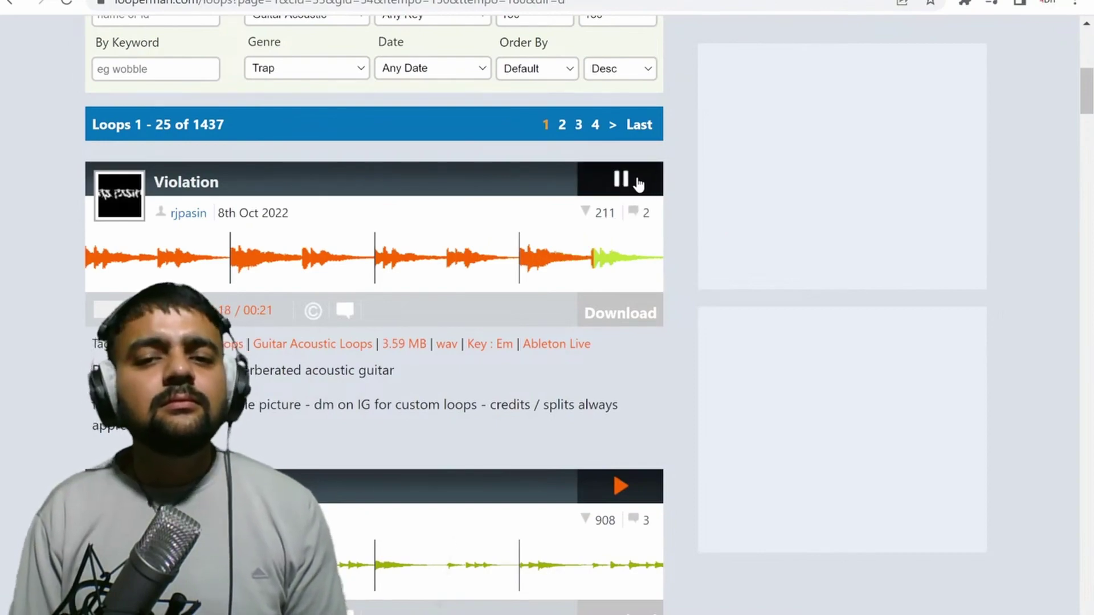
pyautogui.scroll(-10, 626, 196)
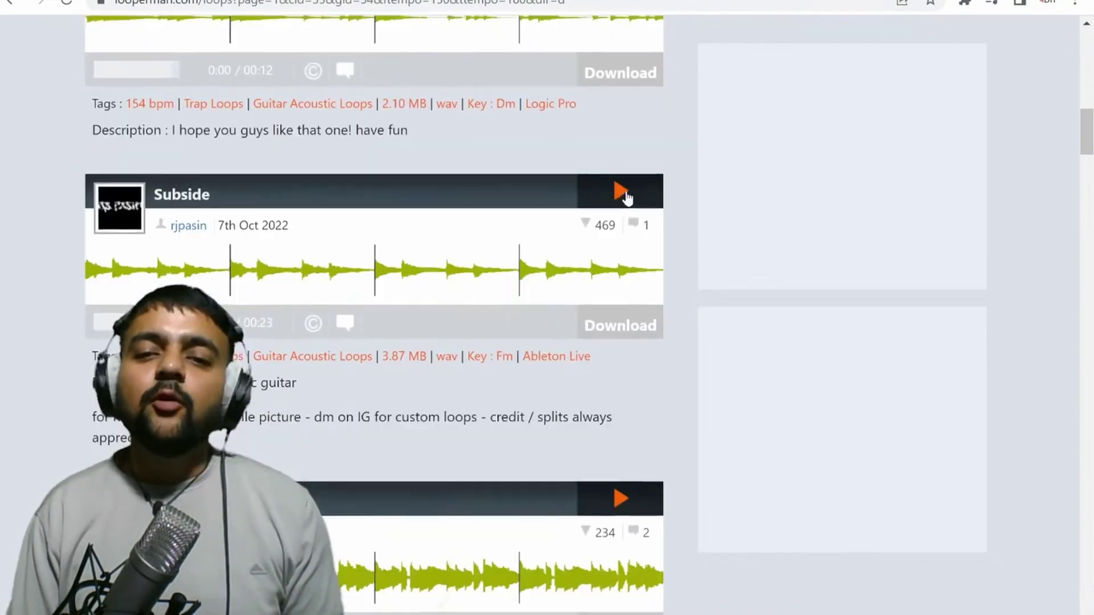
pyautogui.scroll(15, 621, 197)
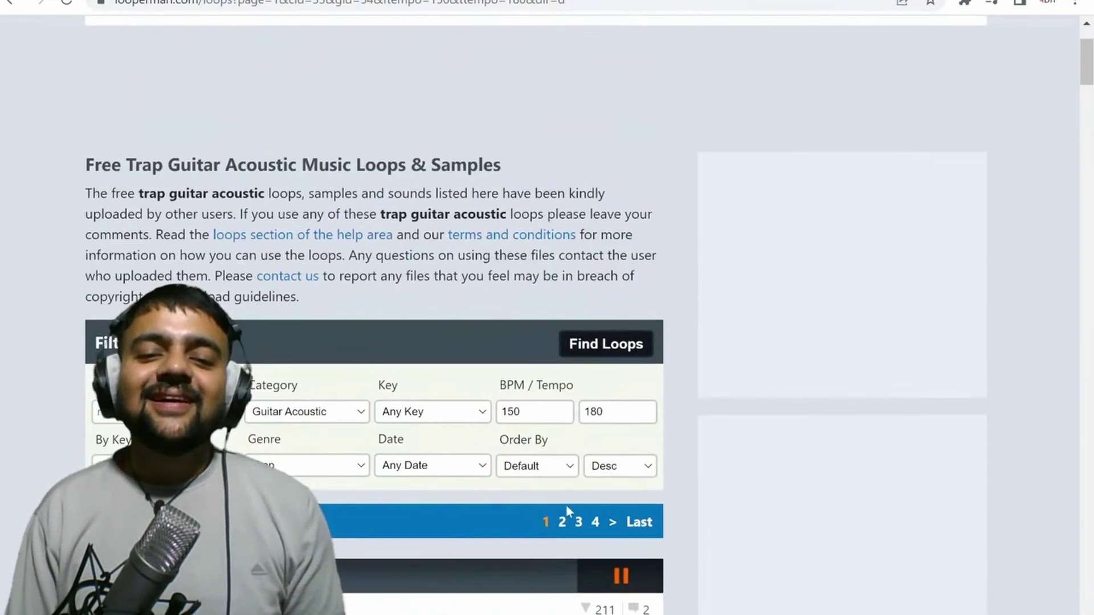
# Step: Stop the Violation preview, open the loop's detail page and download the loop
pyautogui.click(633, 579)
pyautogui.scroll(-2, 704, 507)
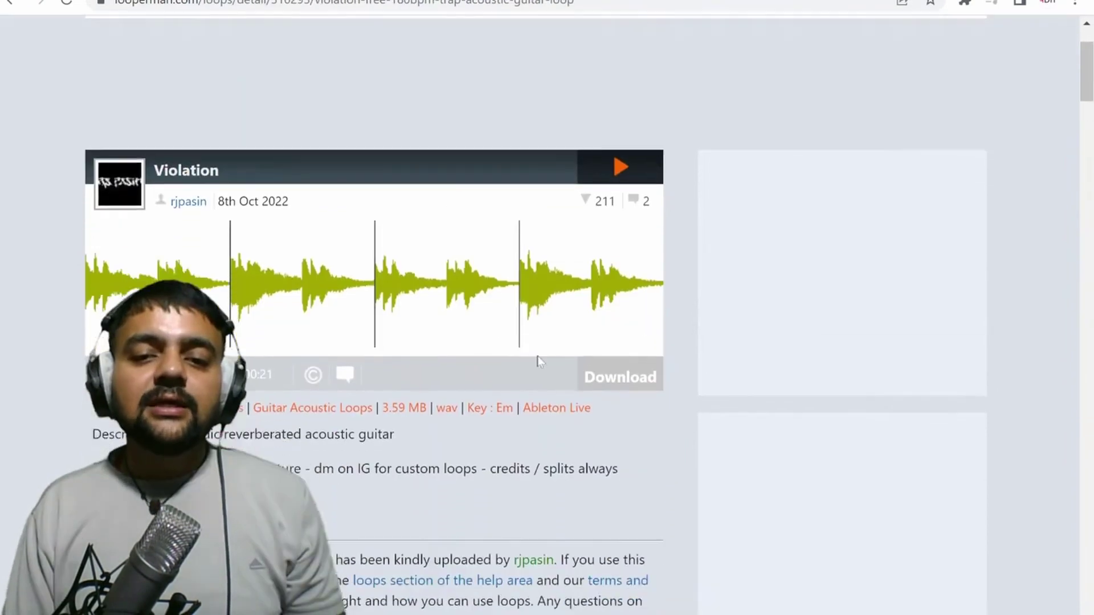
pyautogui.scroll(-1, 537, 359)
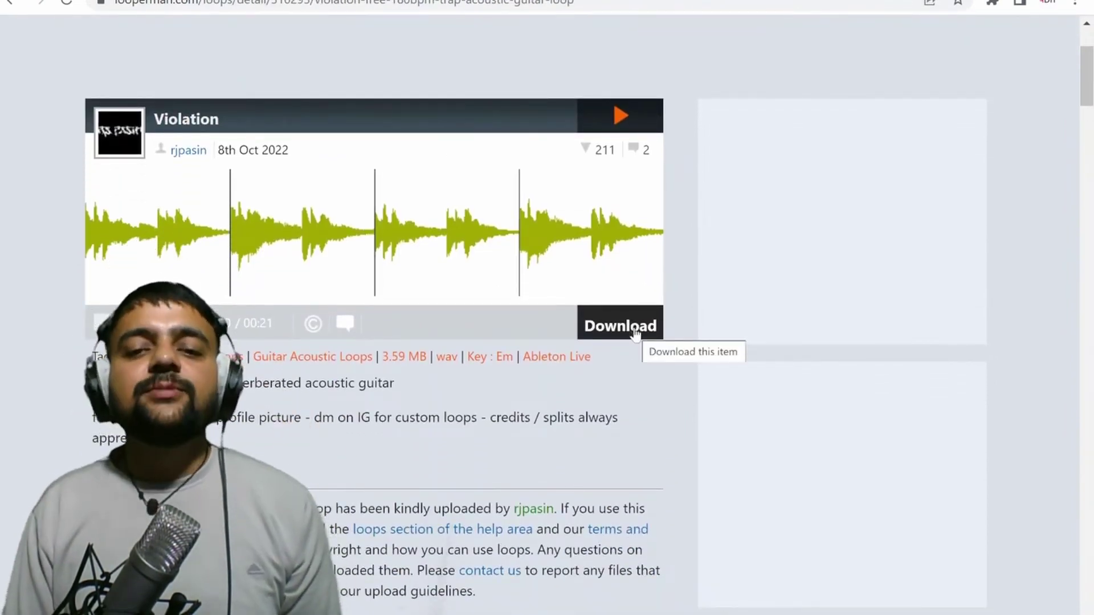
pyautogui.click(636, 333)
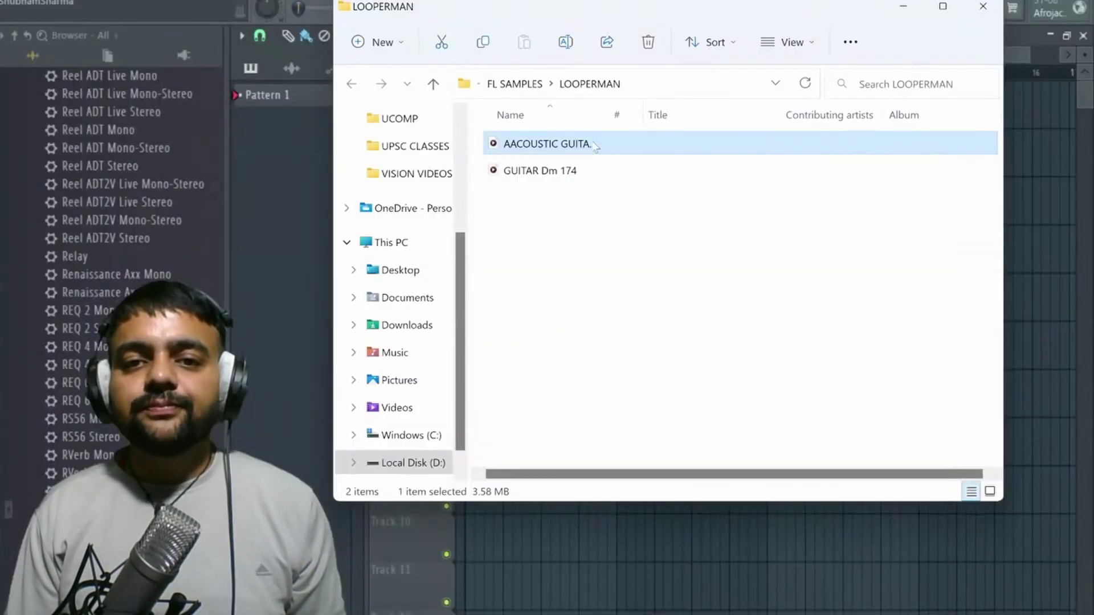
# Step: Place the AACOUSTIC GUITAR sample from the LOOPERMAN folder at bar 1 of Track 1 in FL Studio and play it back
pyautogui.moveTo(595, 145); pyautogui.dragTo(1041, 251)
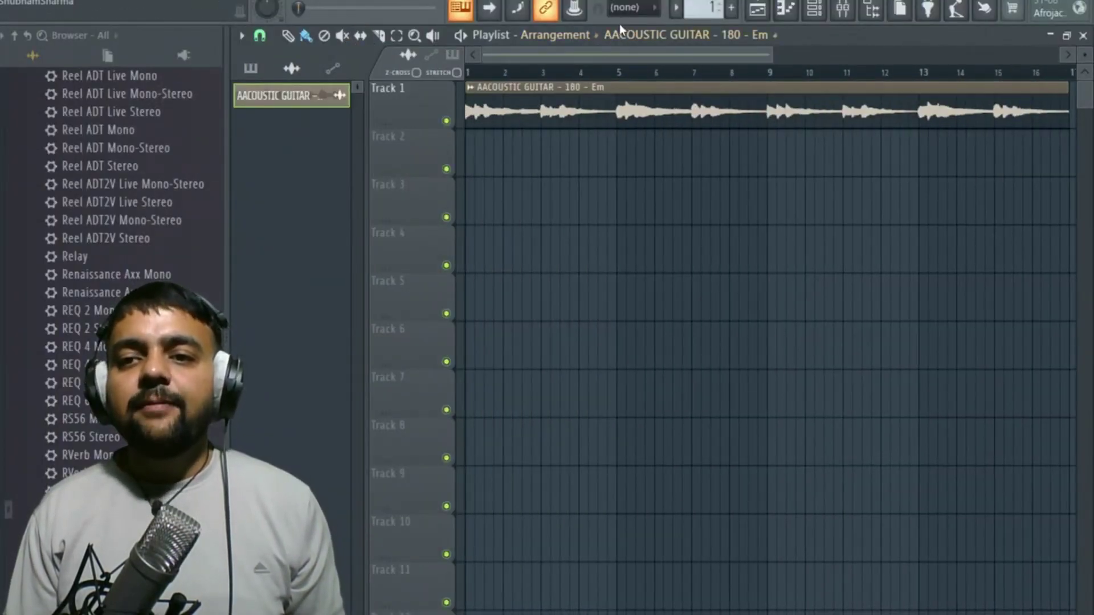
pyautogui.moveTo(769, 58); pyautogui.dragTo(899, 78)
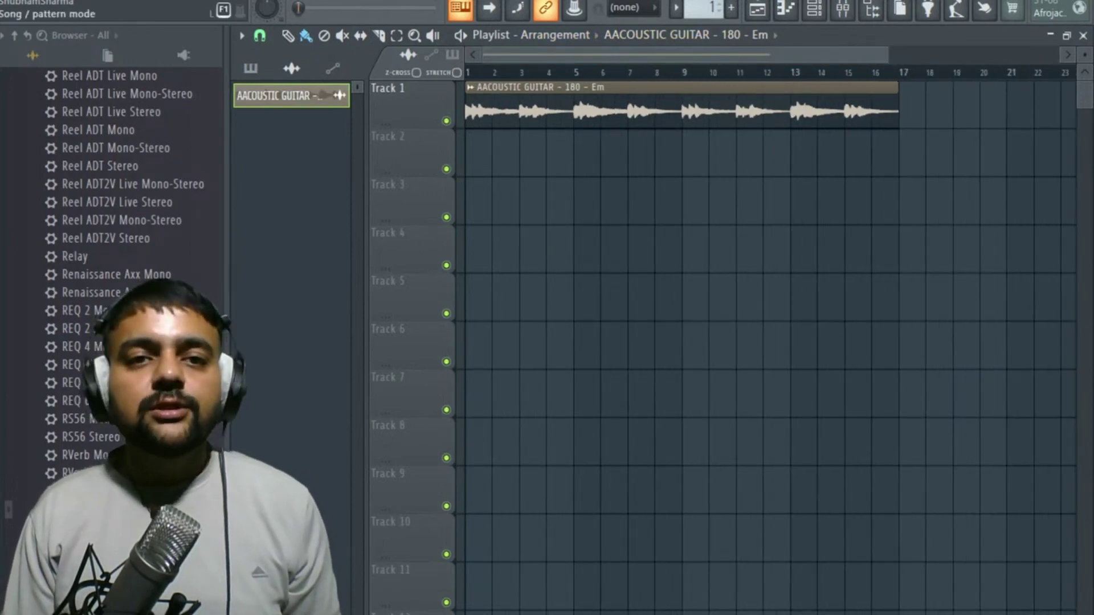
pyautogui.press('space')
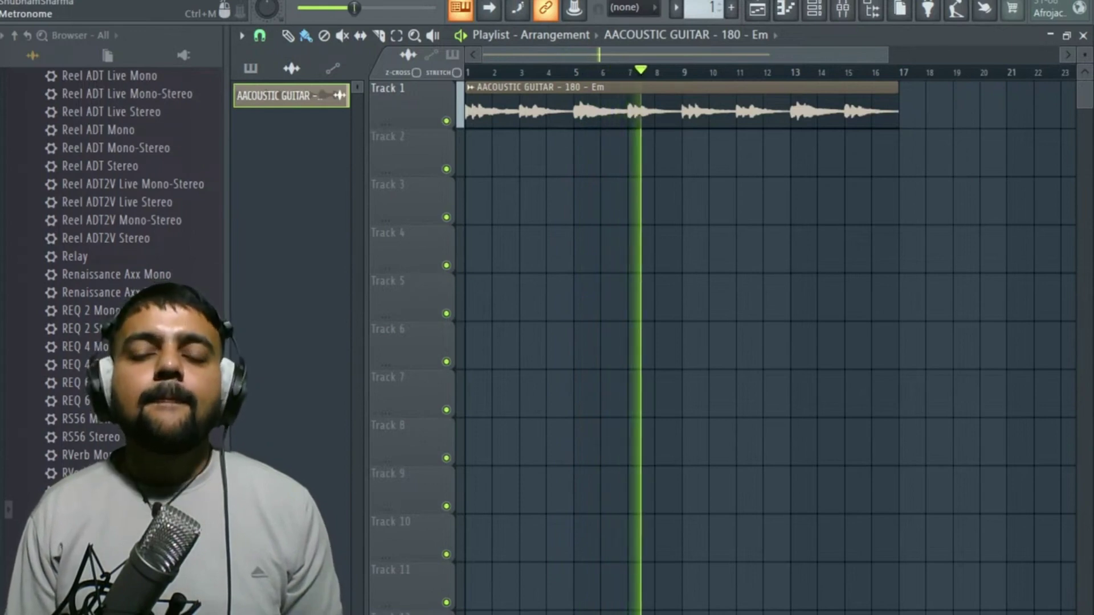
pyautogui.press('space')
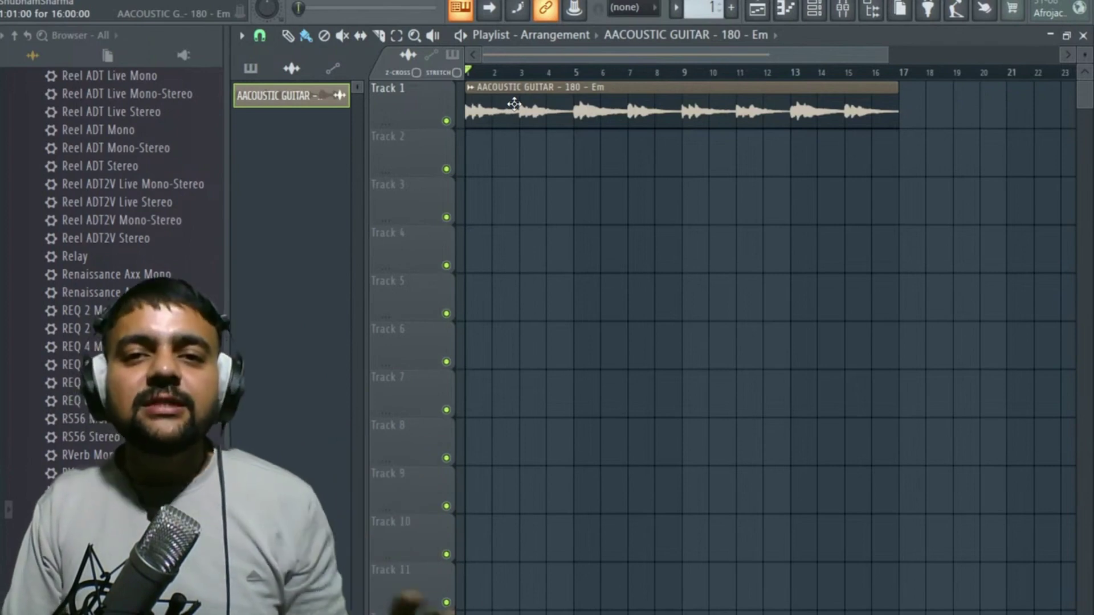
# Step: Create a pattern named "drums"
pyautogui.press('F4')
pyautogui.write('drums')
pyautogui.click(760, 27)
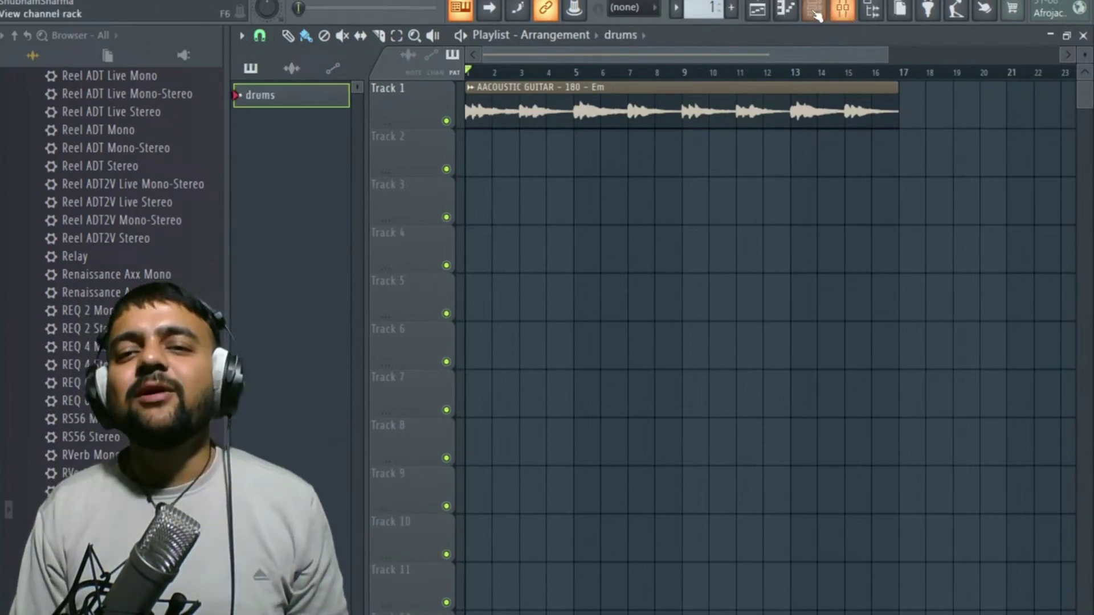
# Step: Browse FL SAMPLES to the Cymatics Astro pack's Kicks folder and play the guitar loop while choosing a kick
pyautogui.click(26, 35)
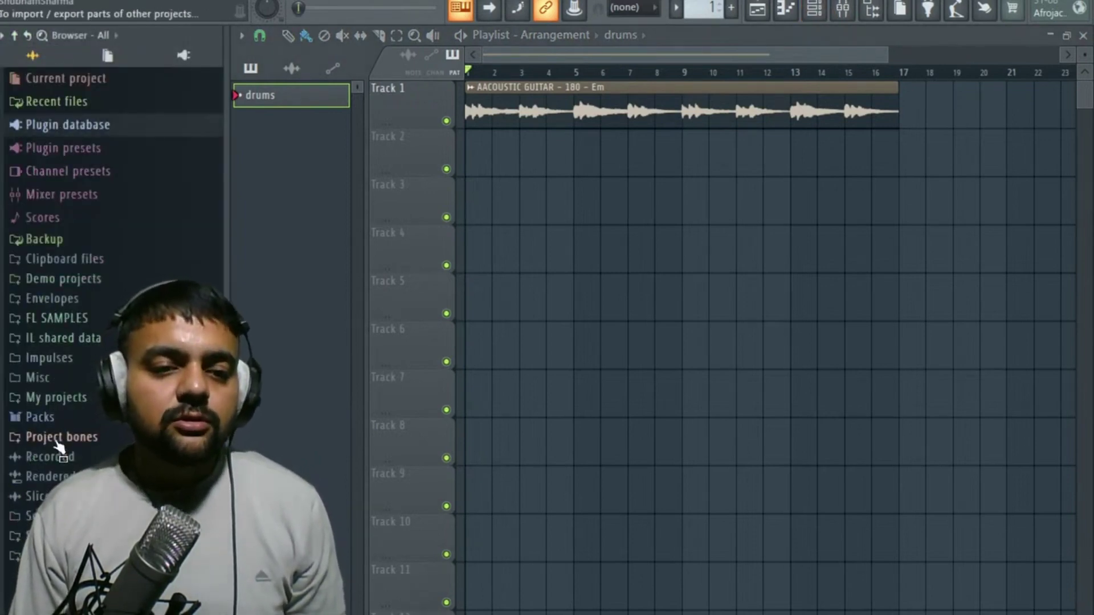
pyautogui.click(46, 323)
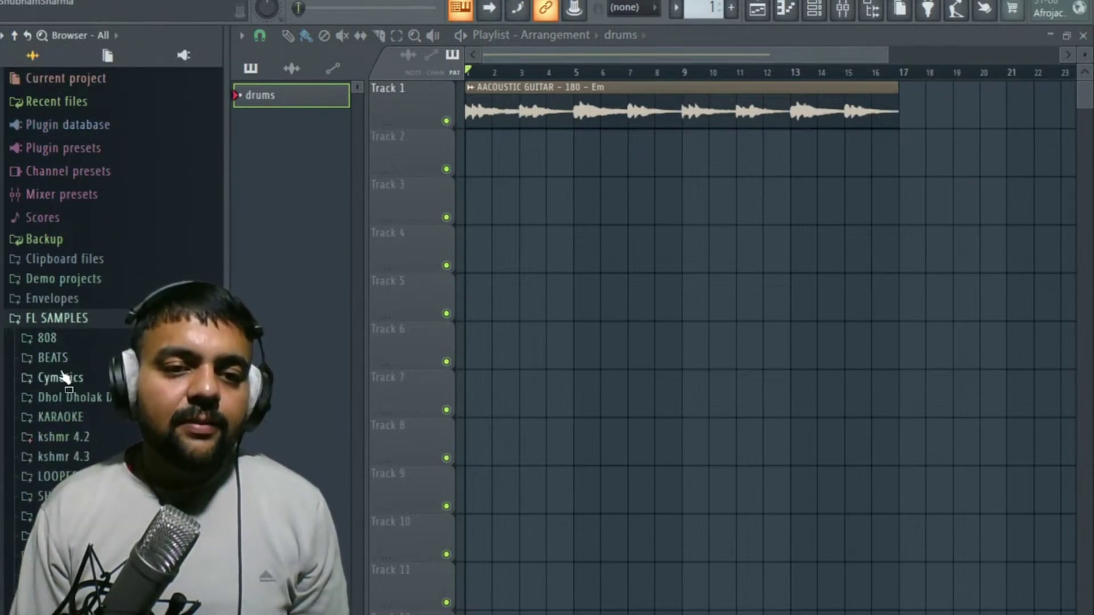
pyautogui.click(62, 377)
pyautogui.click(132, 308)
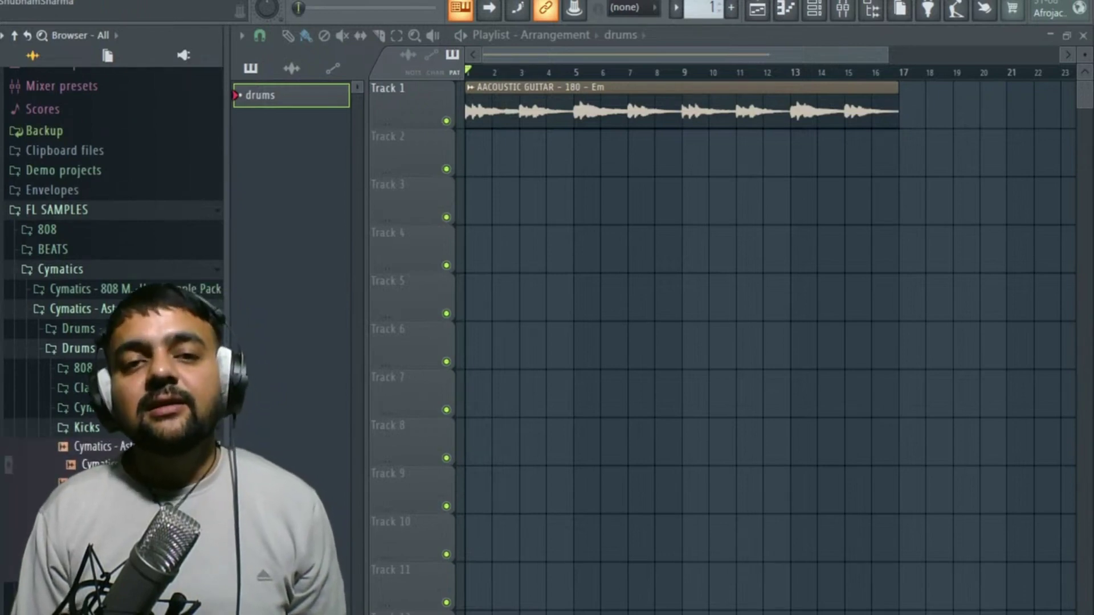
pyautogui.press('space')
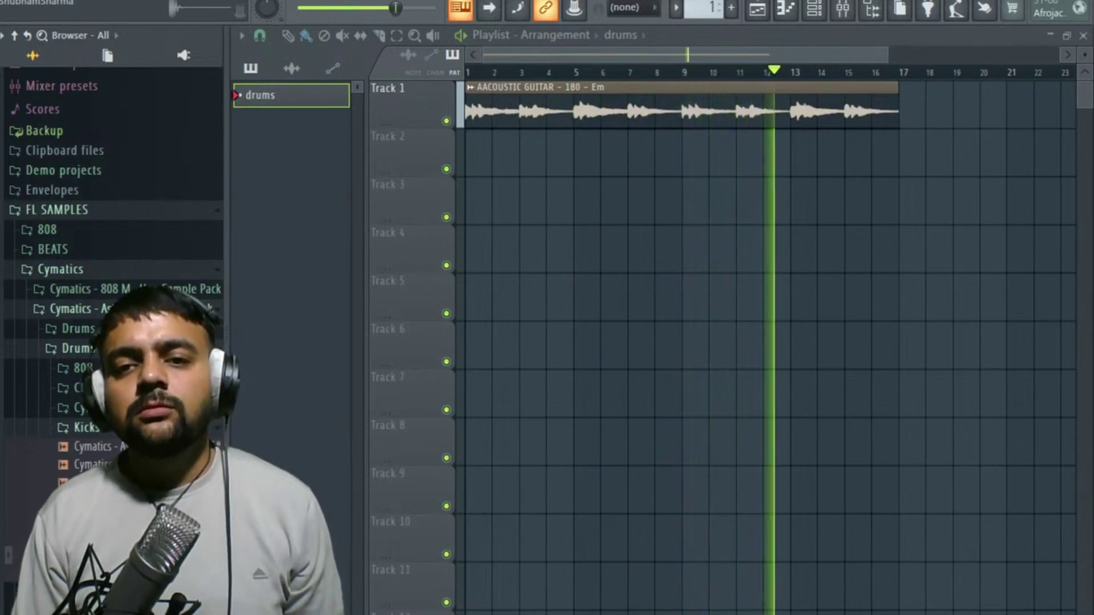
pyautogui.press('space')
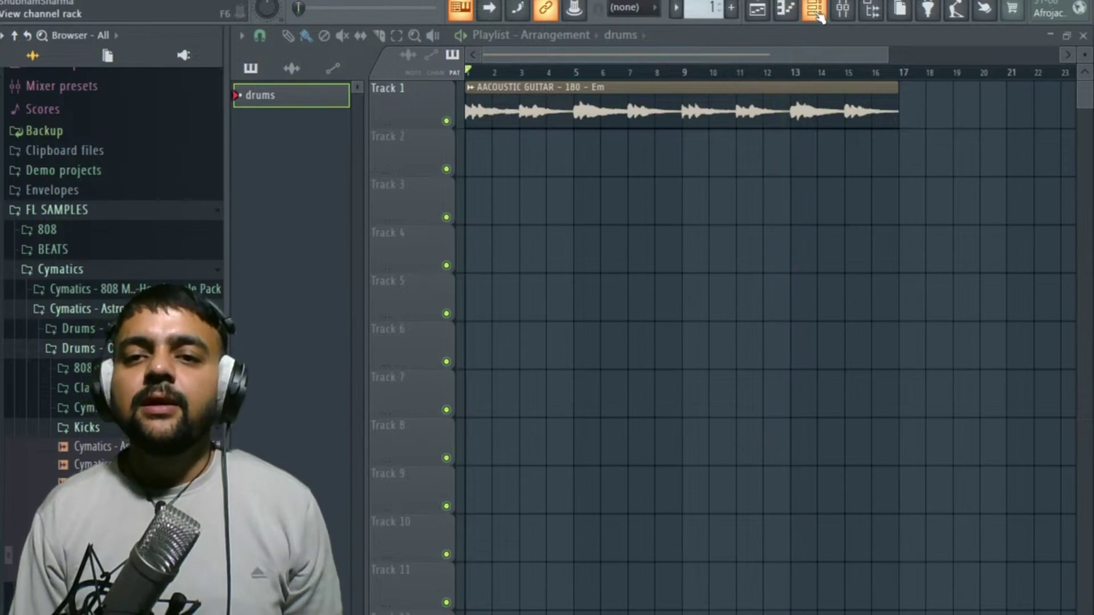
# Step: Load a Cymatics kick in B and the Cymatics Astro Divinity Snare F# as new channels in the channel rack
pyautogui.click(814, 8)
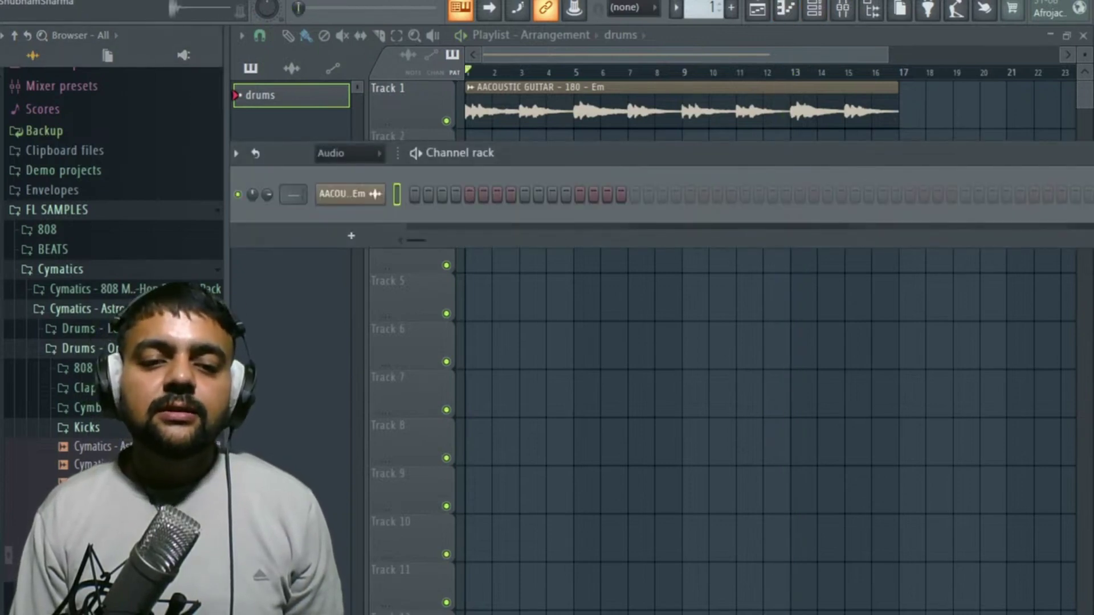
pyautogui.moveTo(94, 446); pyautogui.dragTo(367, 216)
pyautogui.click(86, 428)
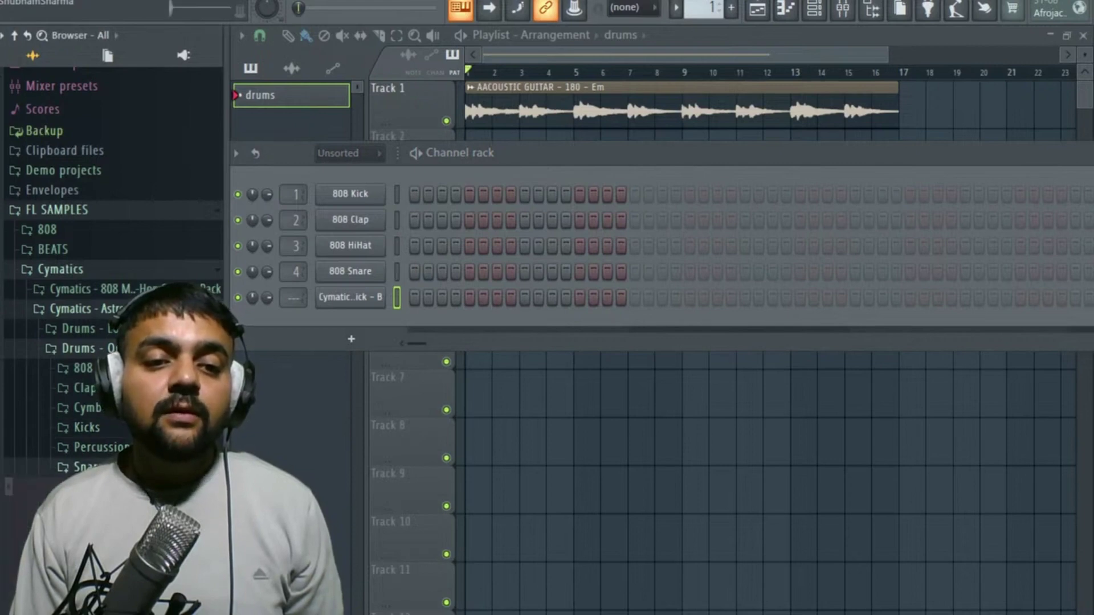
pyautogui.press('space')
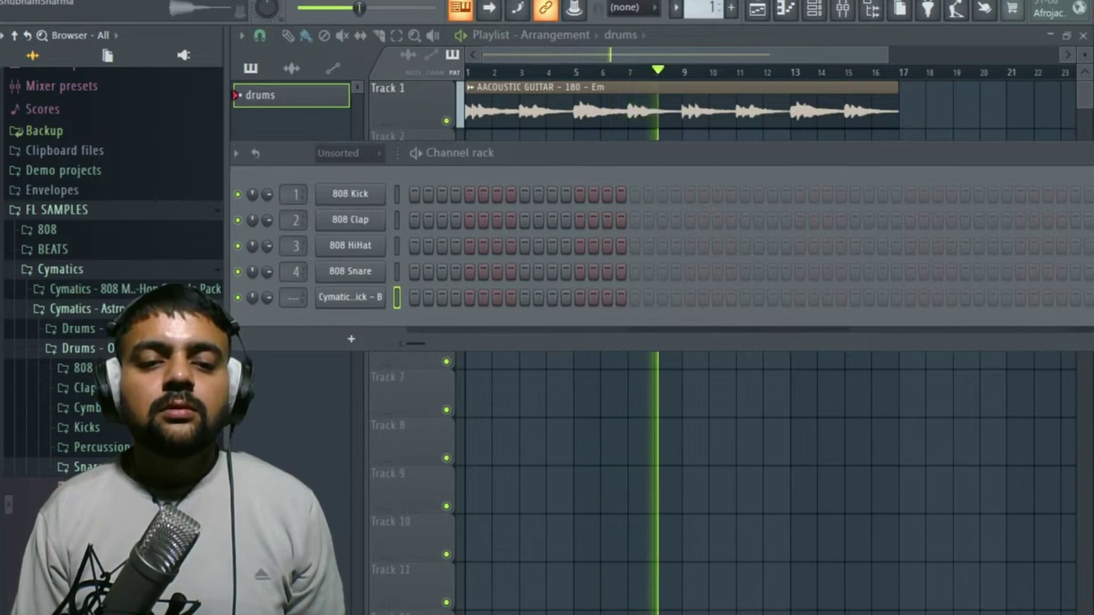
pyautogui.moveTo(136, 526); pyautogui.dragTo(374, 314)
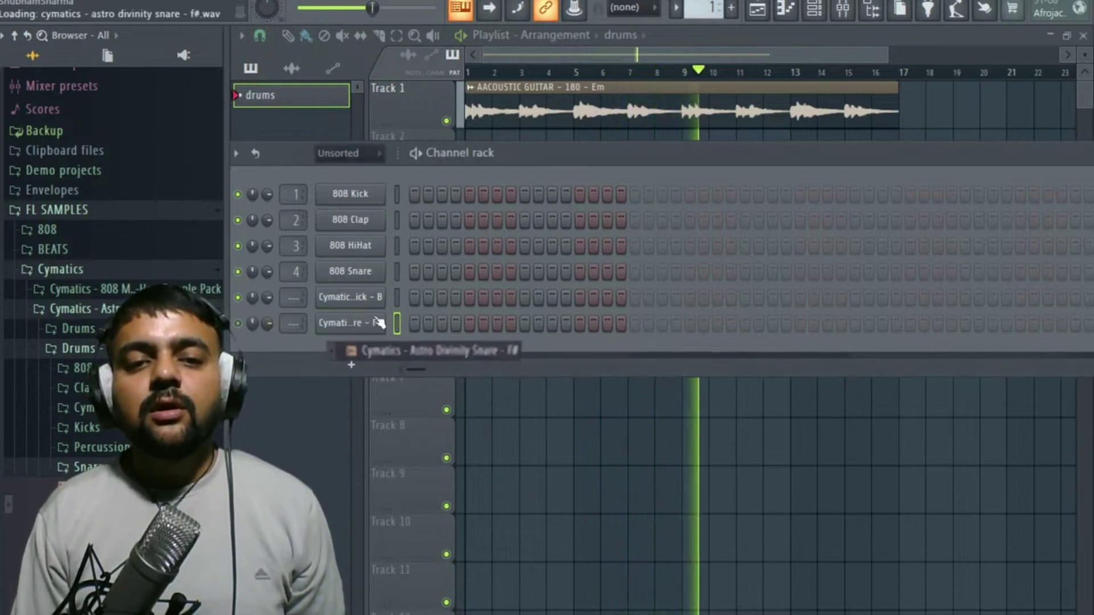
# Step: Delete the default 808 Kick, 808 Clap, 808 HiHat and 808 Snare channels from the channel rack
pyautogui.rightClick(360, 197)
pyautogui.click(445, 370)
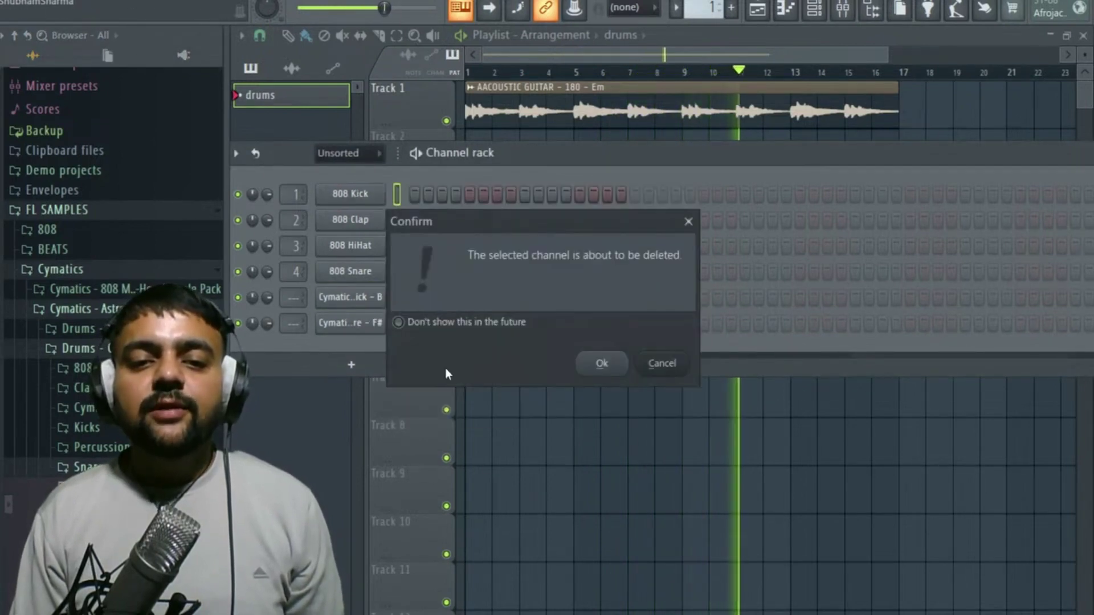
pyautogui.click(602, 363)
pyautogui.rightClick(353, 195)
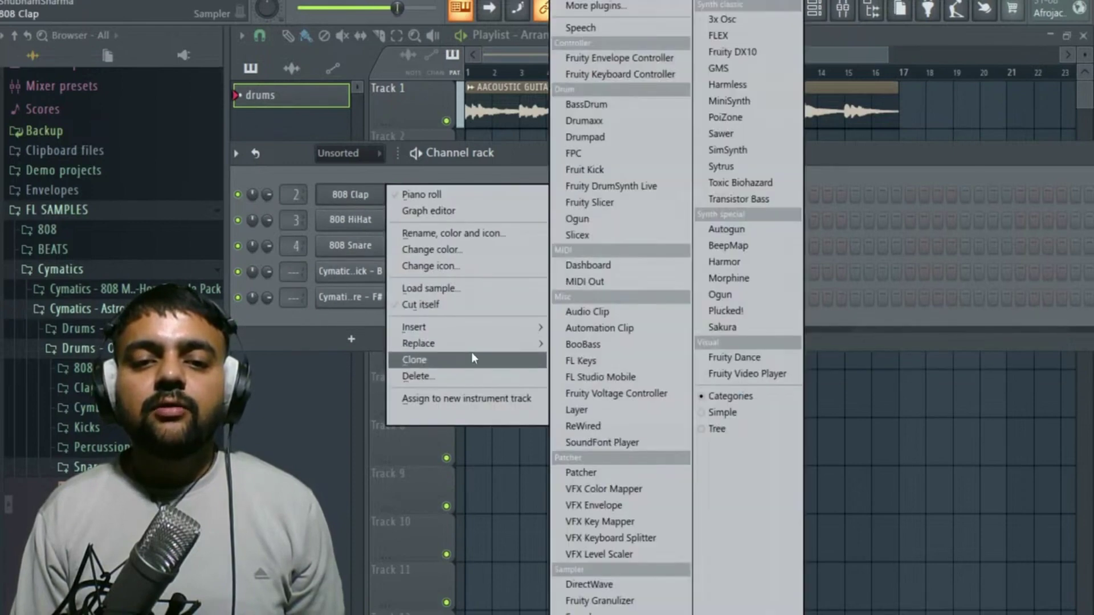
pyautogui.click(471, 376)
pyautogui.click(598, 363)
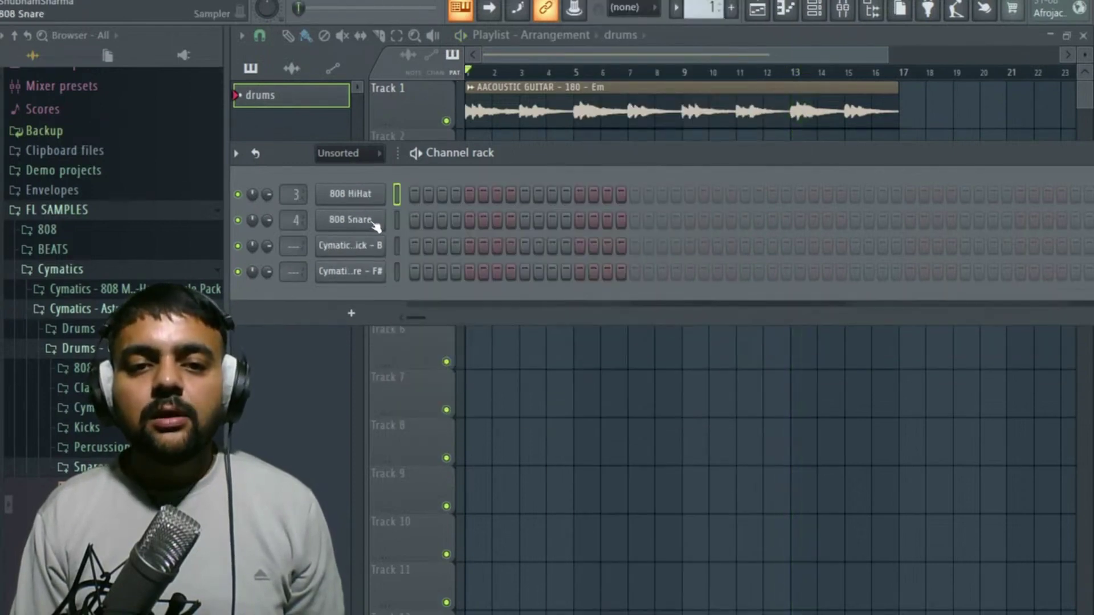
pyautogui.rightClick(353, 195)
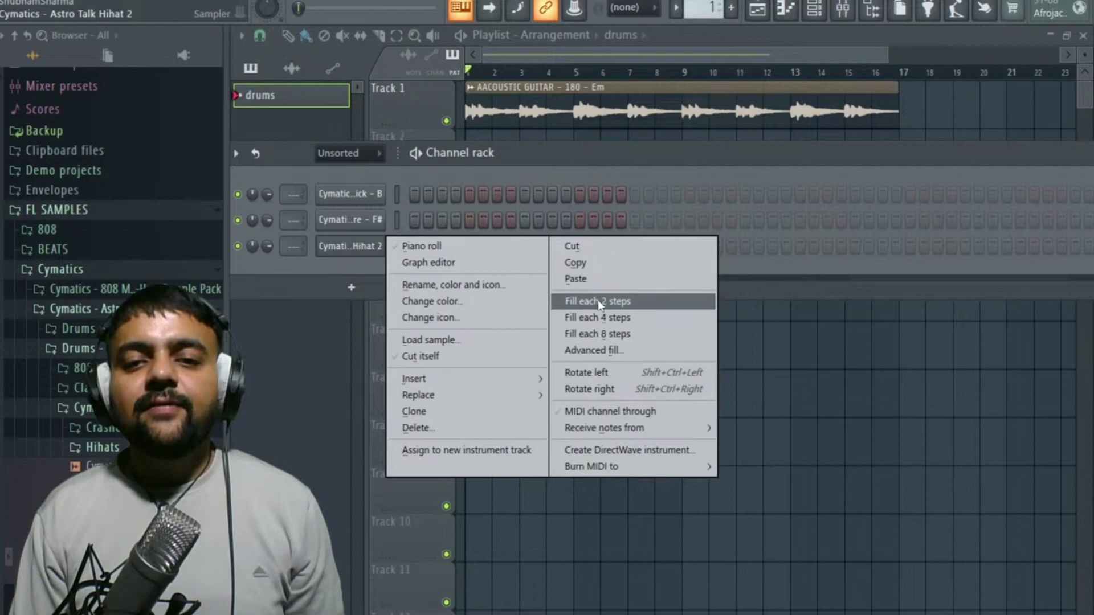
# Step: Fill the Astro Talk Hihat 2 channel on every 2 steps and place the drums pattern at bar 1 of Track 2
pyautogui.click(597, 300)
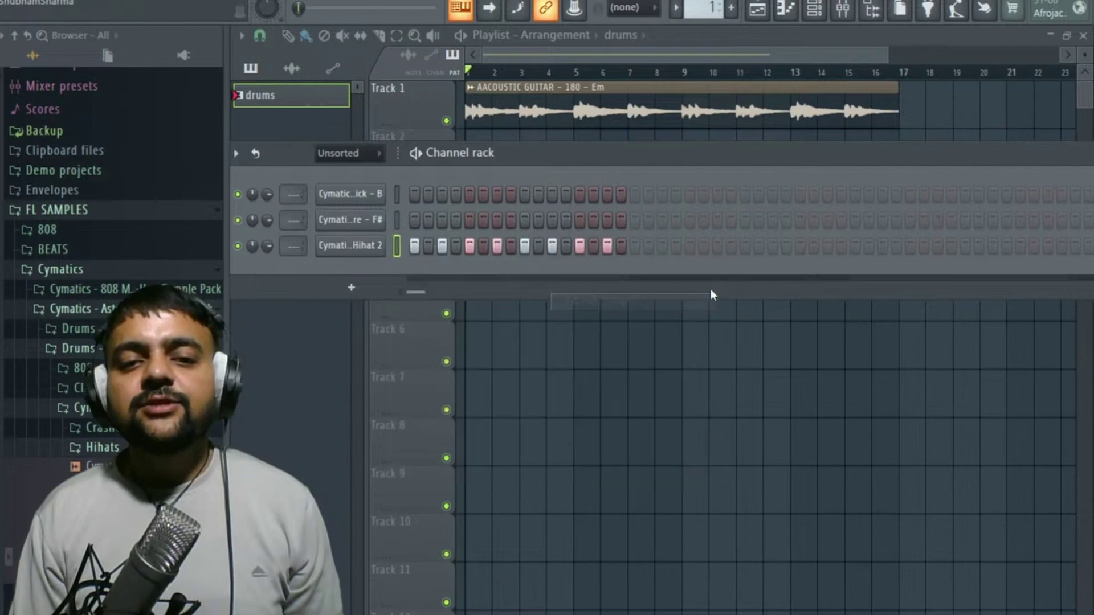
pyautogui.press('F6')
pyautogui.click(479, 155)
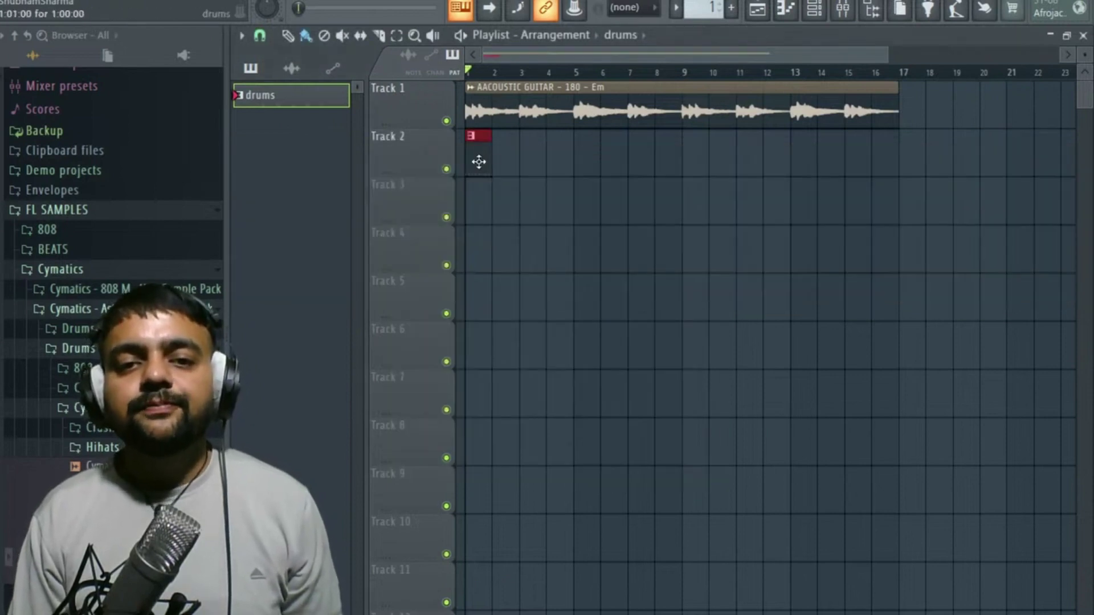
pyautogui.press('space')
pyautogui.press('space')
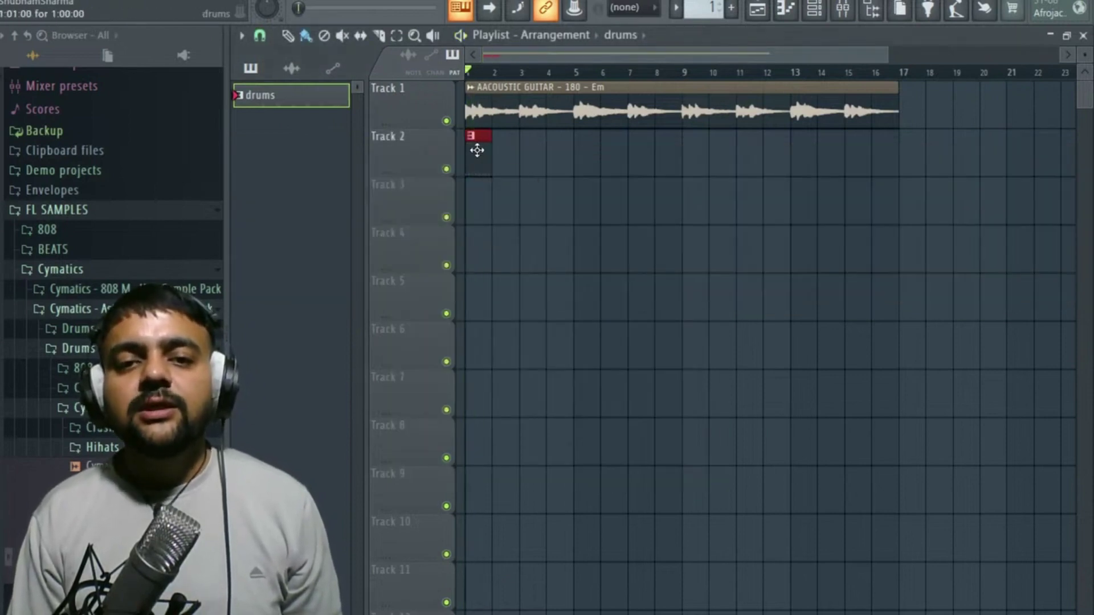
# Step: Thin the hi-hat pattern to one hit every 4 steps and extend it across two bars
pyautogui.click(814, 12)
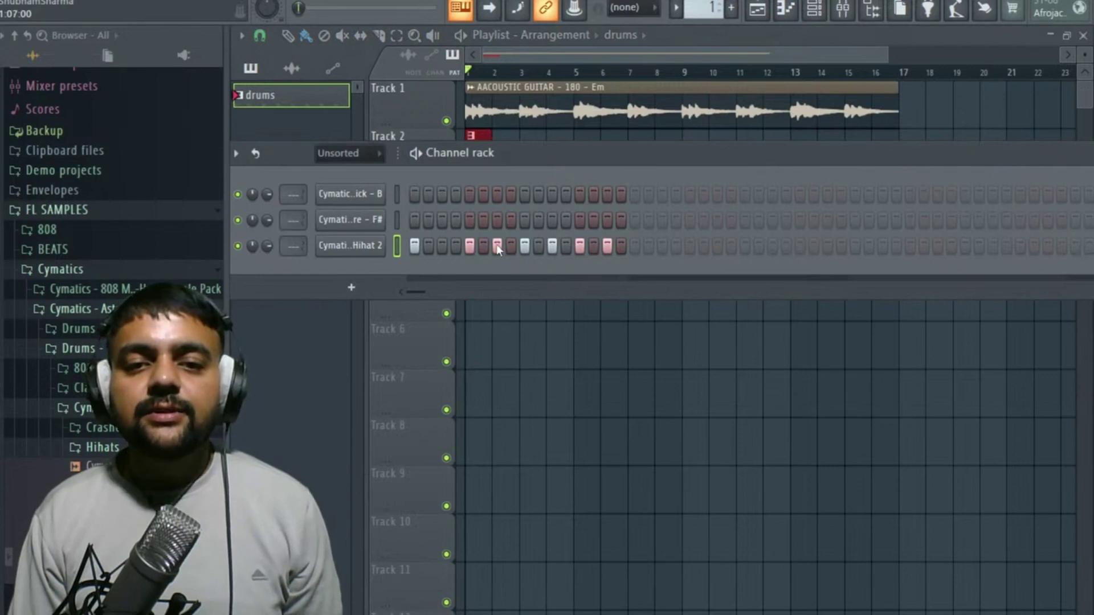
pyautogui.click(637, 246)
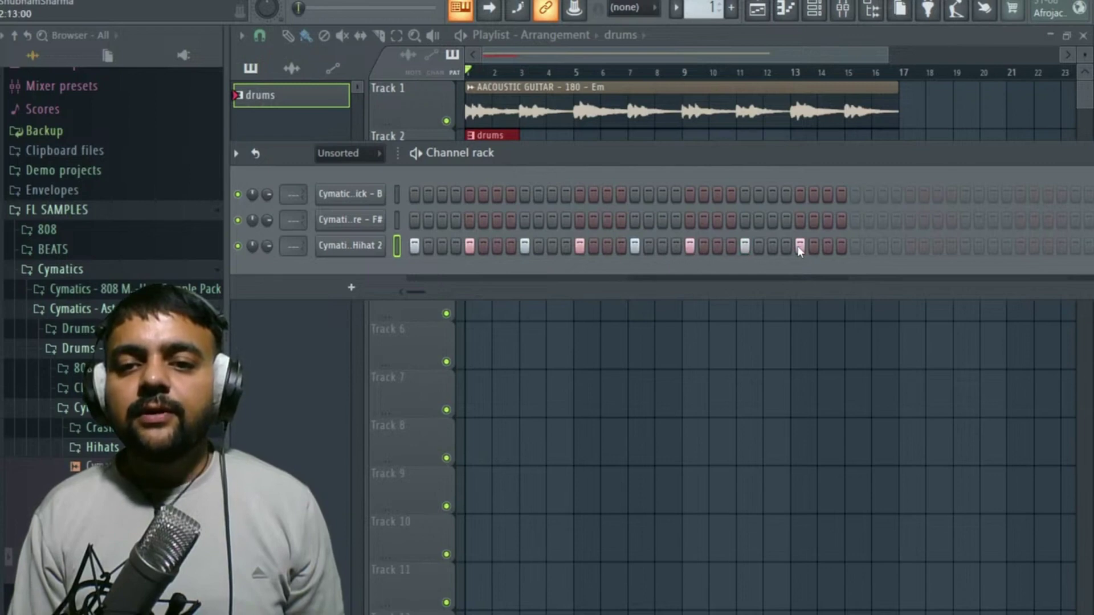
# Step: Play the pattern and add an extra hi-hat hit on step 27 of the Hihat 2 channel
pyautogui.press('space')
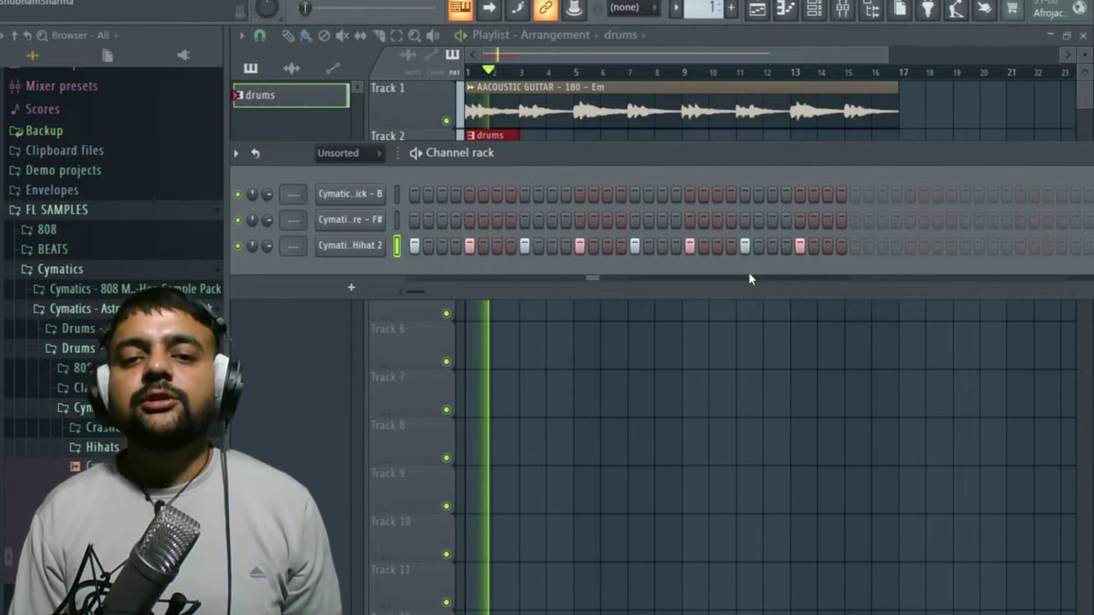
pyautogui.click(717, 246)
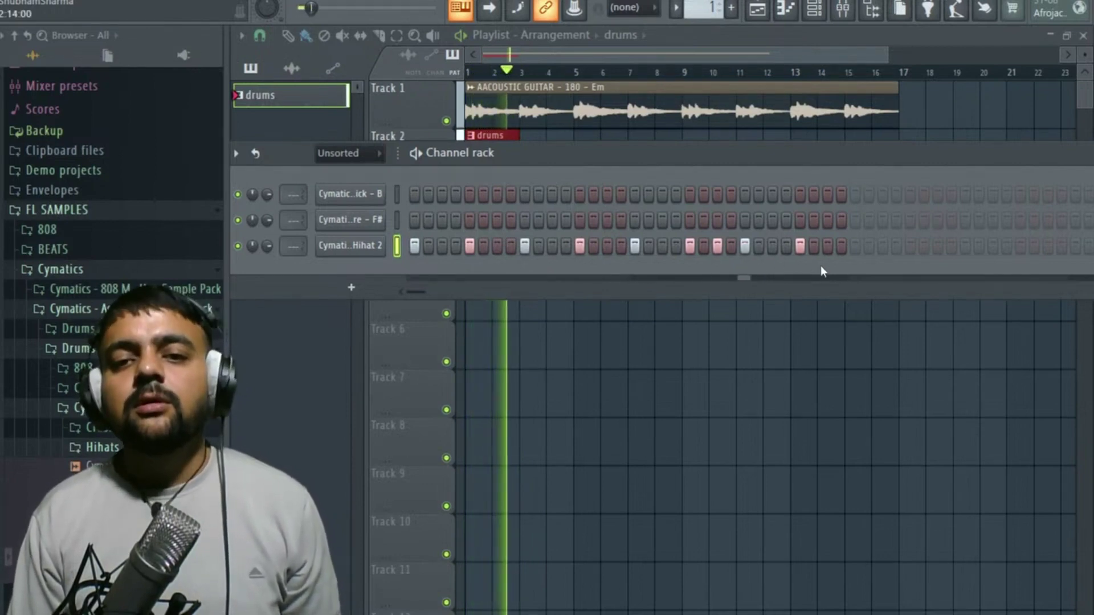
pyautogui.click(717, 246)
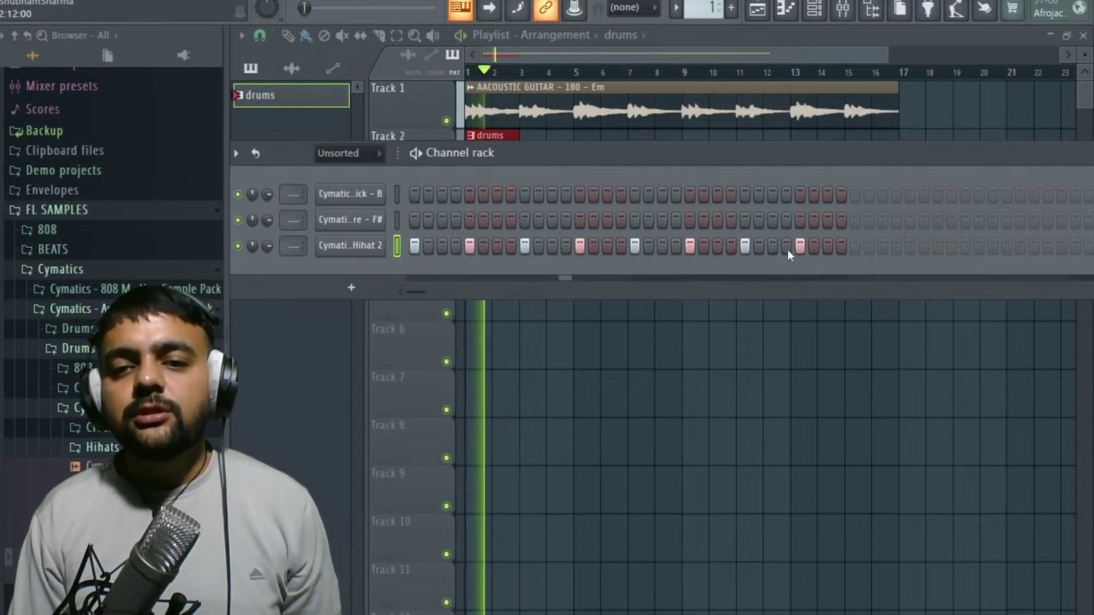
pyautogui.click(773, 245)
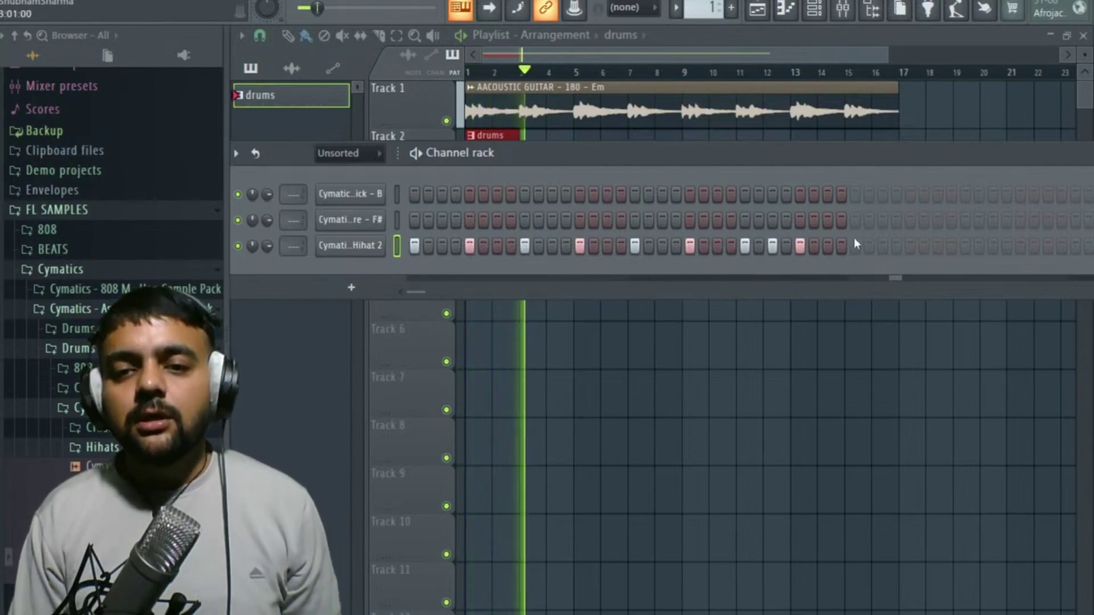
pyautogui.press('space')
pyautogui.press('space')
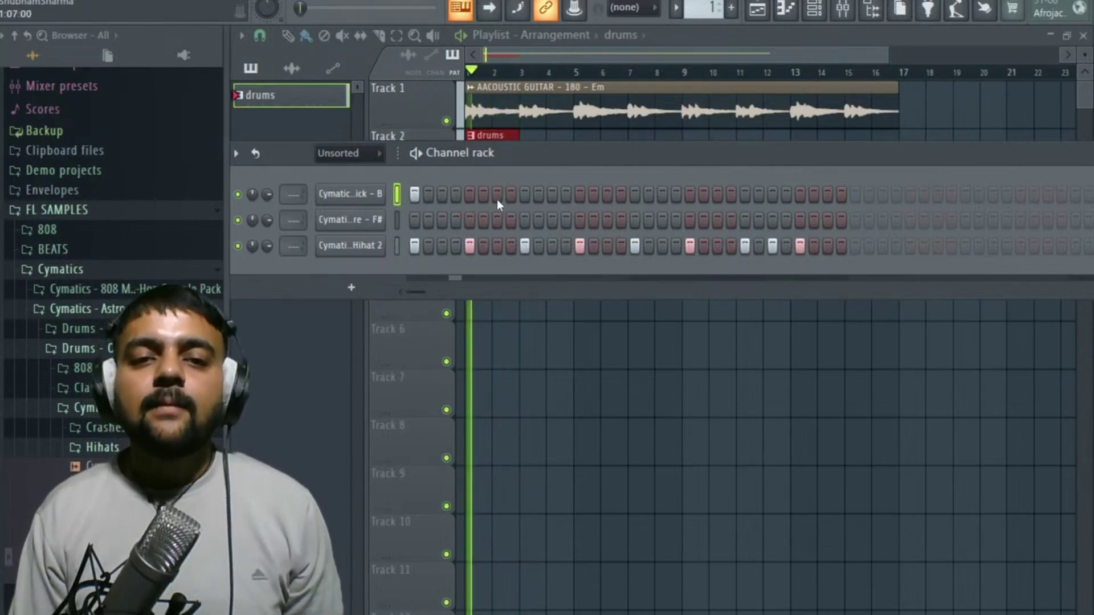
# Step: Program kicks on steps 1, 13 and 45 and snares on steps 17 and 49 of the drums pattern
pyautogui.click(524, 193)
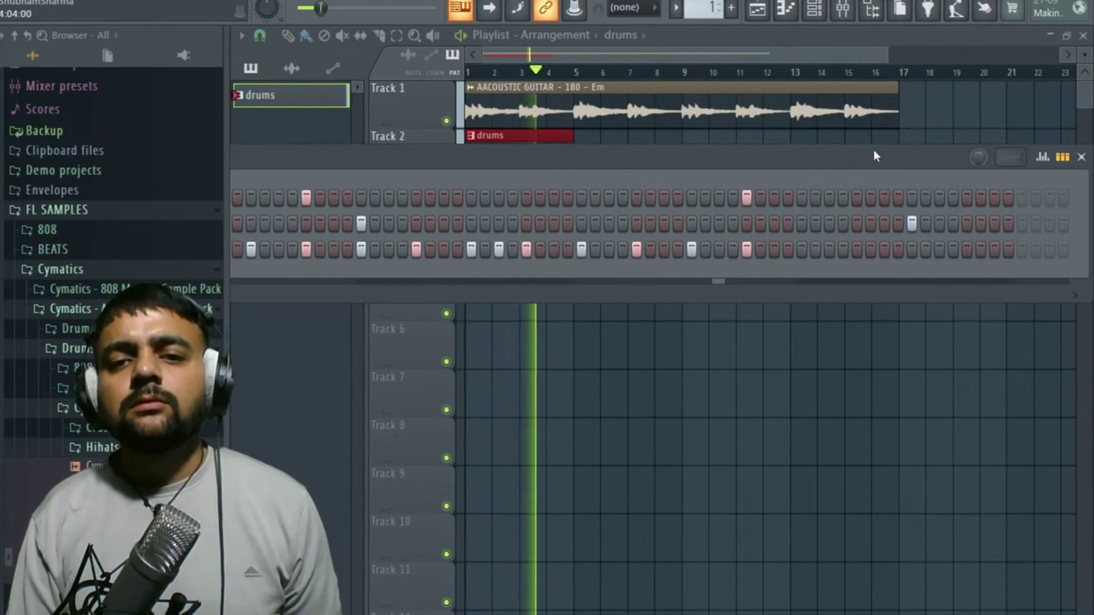
pyautogui.click(814, 223)
pyautogui.press('space')
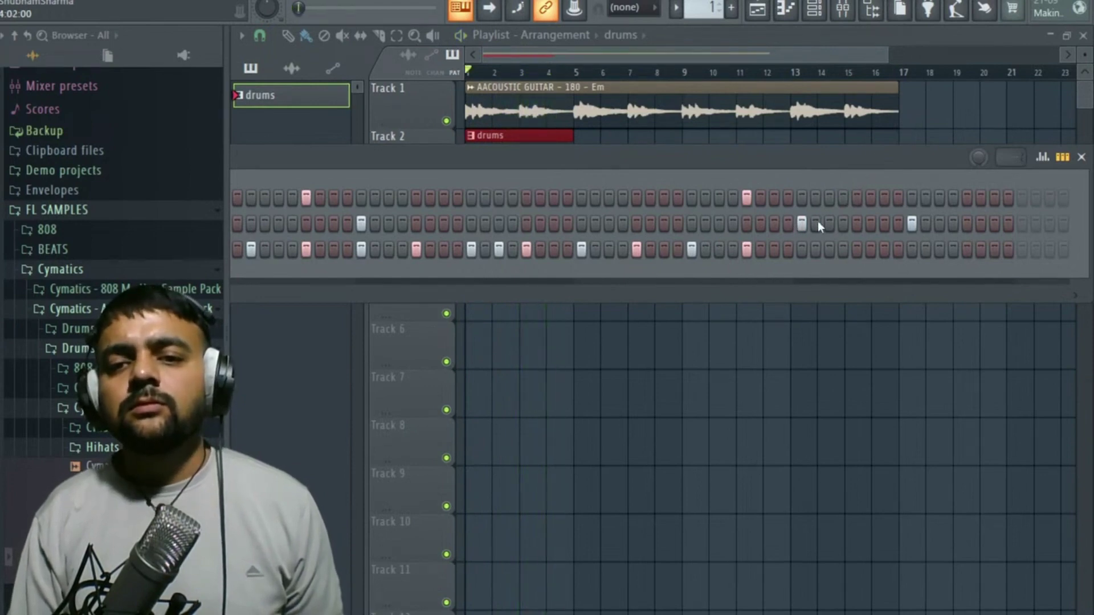
pyautogui.click(912, 222)
pyautogui.press('space')
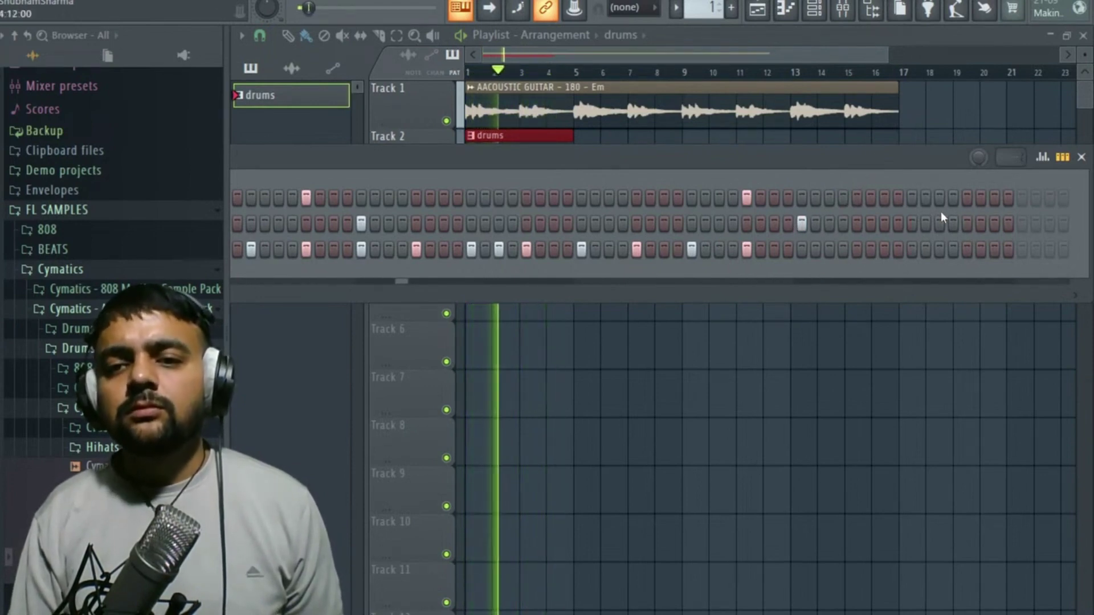
# Step: Continue the Hihat 2 pattern through the fourth bar with hits on steps 49, 53 and 57
pyautogui.click(857, 249)
pyautogui.click(802, 249)
pyautogui.click(911, 248)
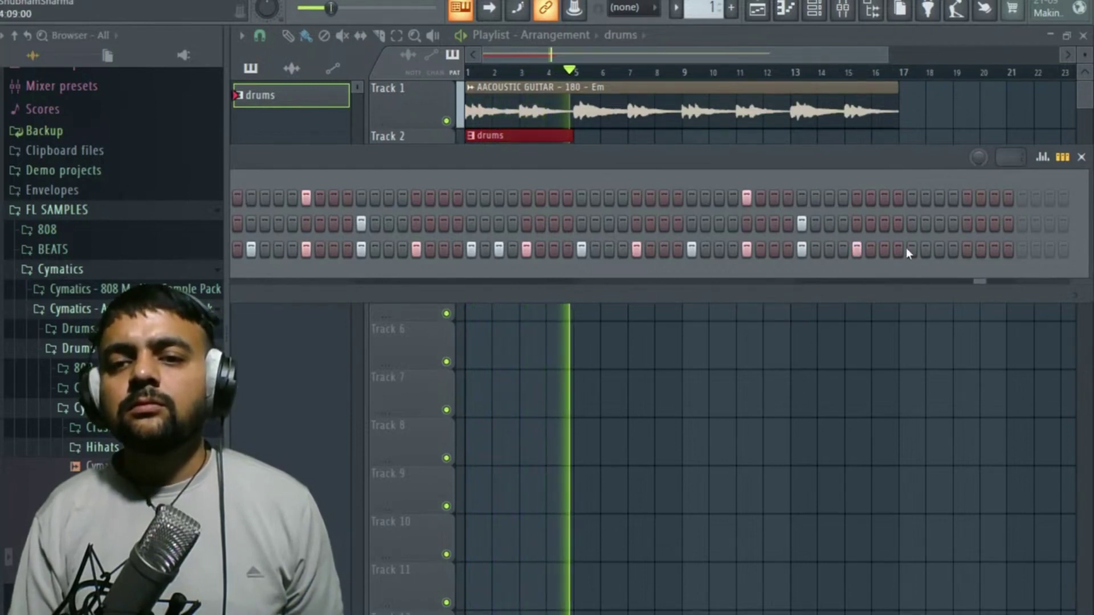
pyautogui.press('space')
# Step: Load nick-mira-bass-type-808-shot_C from the 808 sample folder as a new channel in the channel rack
pyautogui.moveTo(573, 160); pyautogui.dragTo(787, 150)
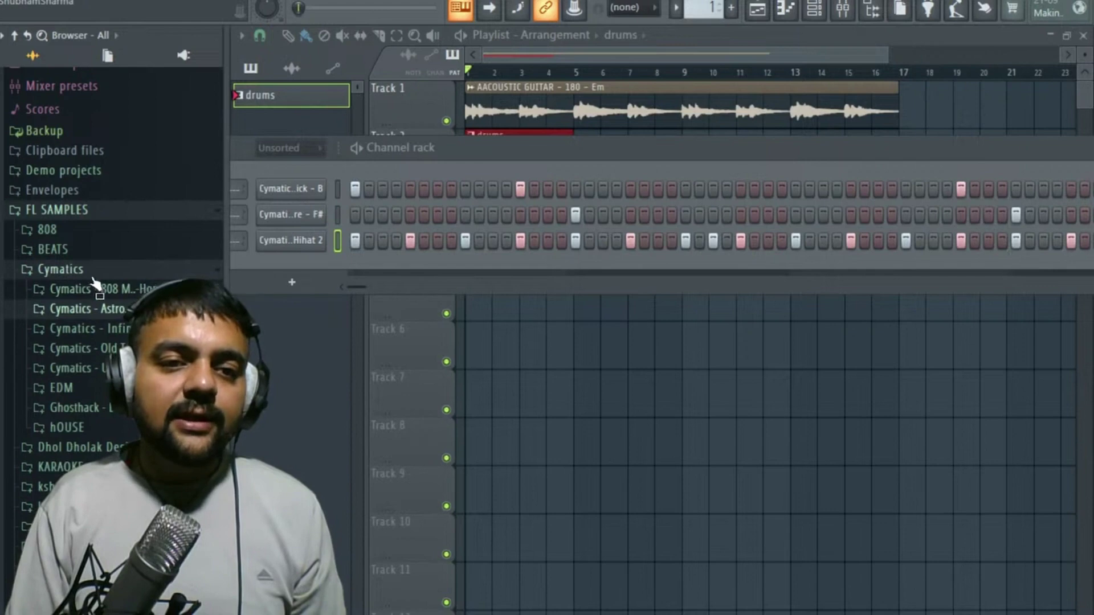
pyautogui.click(74, 269)
pyautogui.click(47, 229)
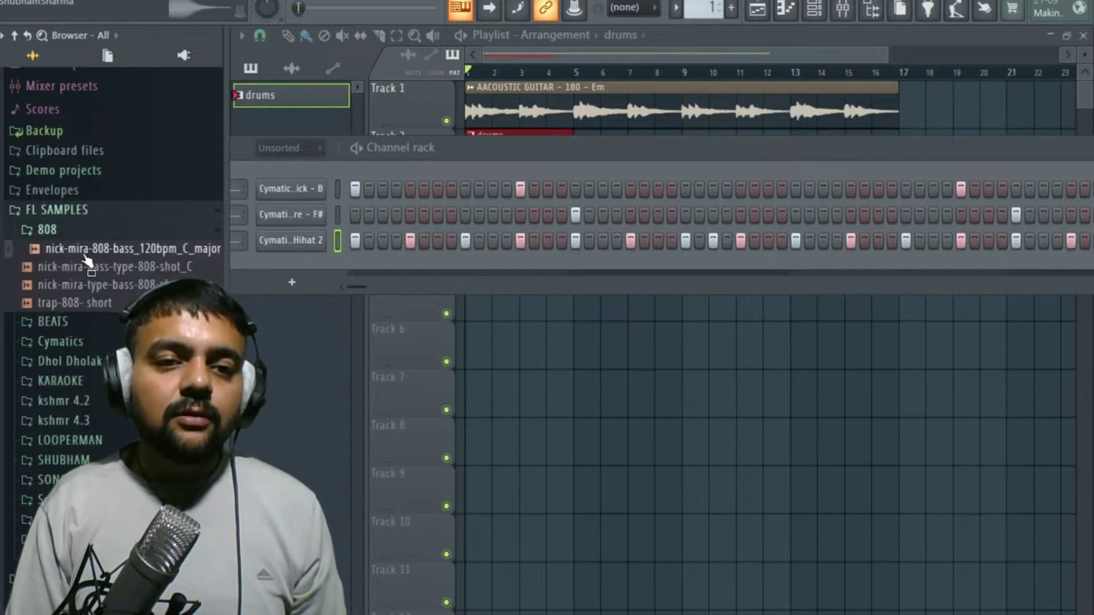
pyautogui.click(105, 269)
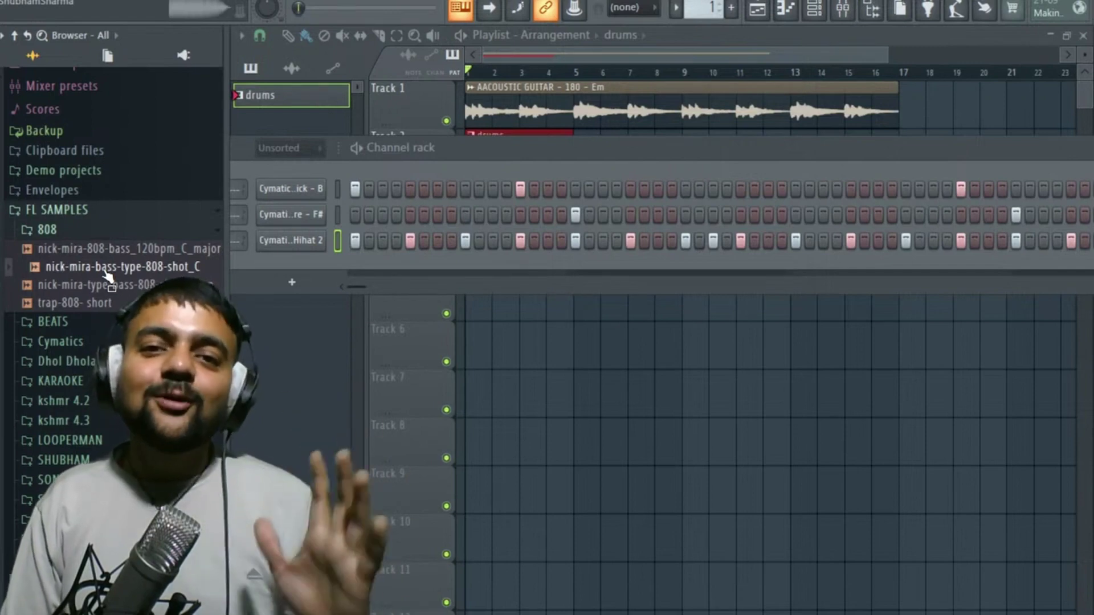
pyautogui.click(101, 286)
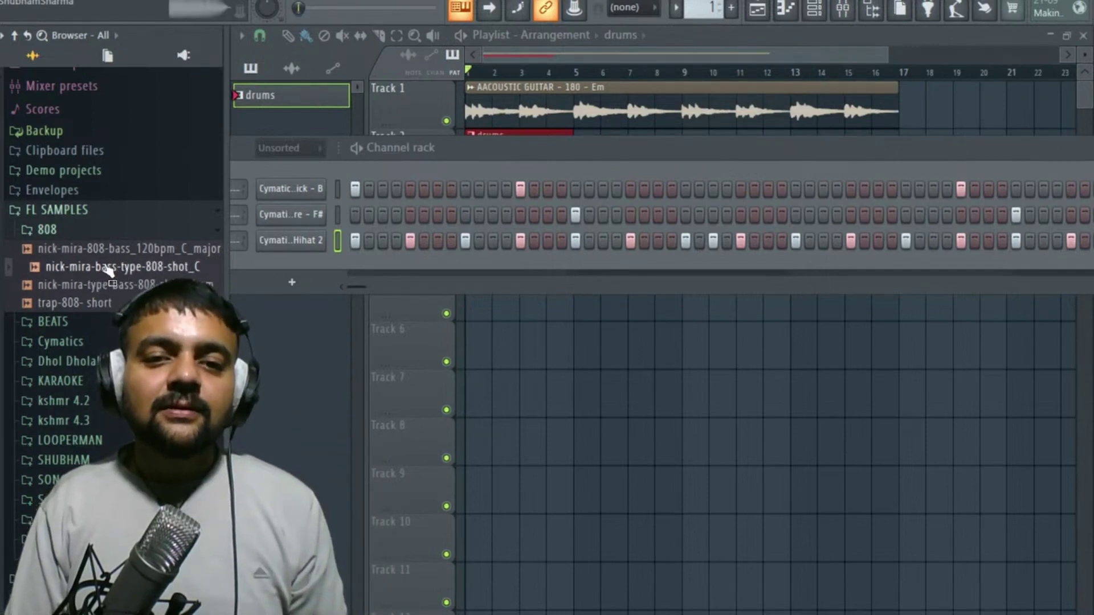
pyautogui.moveTo(288, 268); pyautogui.dragTo(288, 268)
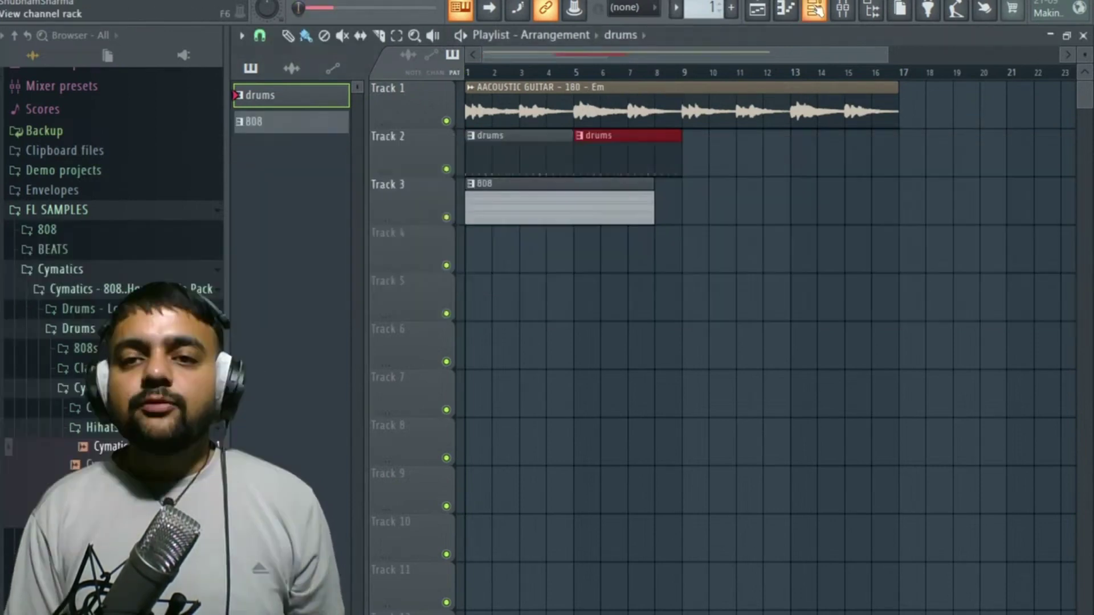
# Step: Open the piano roll of the nick-mira-bass-type-808-shot_C channel and look over its octaves
pyautogui.press('F6')
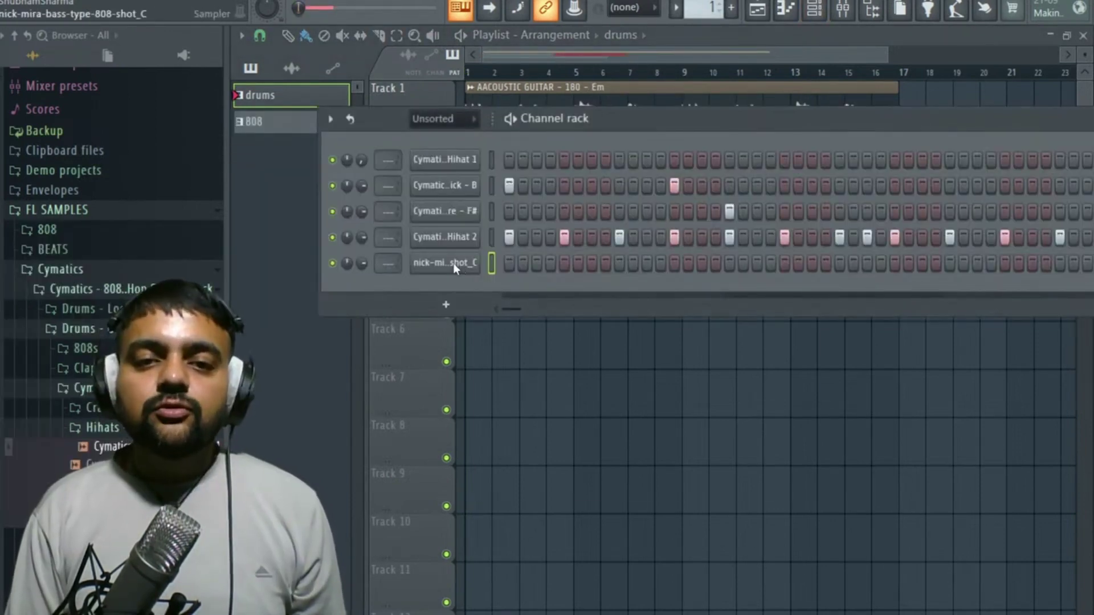
pyautogui.rightClick(455, 265)
pyautogui.click(525, 261)
pyautogui.rightClick(466, 268)
pyautogui.click(511, 262)
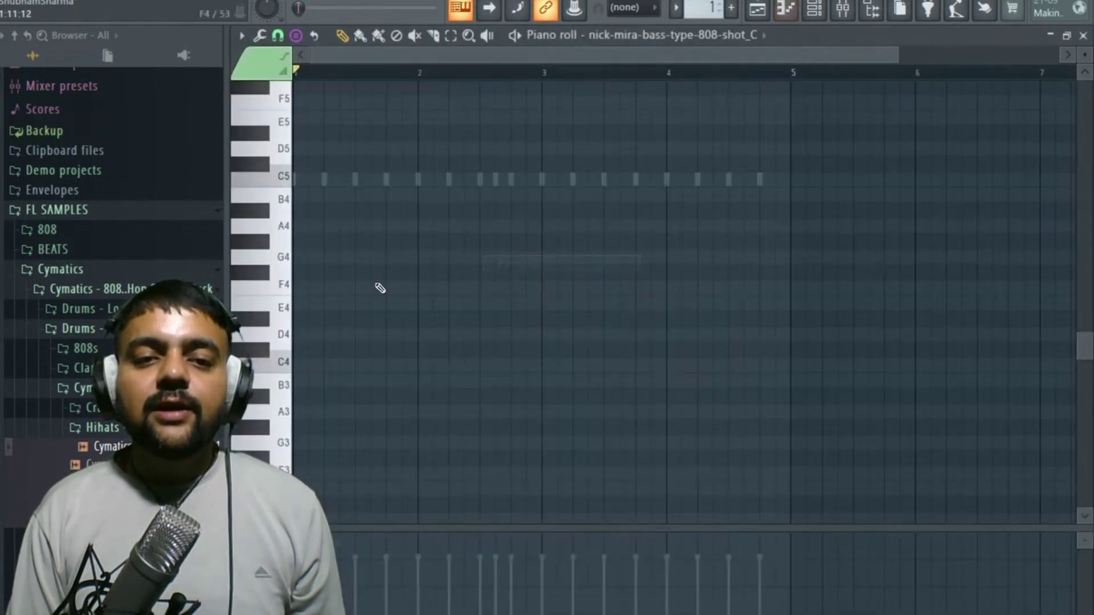
pyautogui.scroll(5, 380, 288)
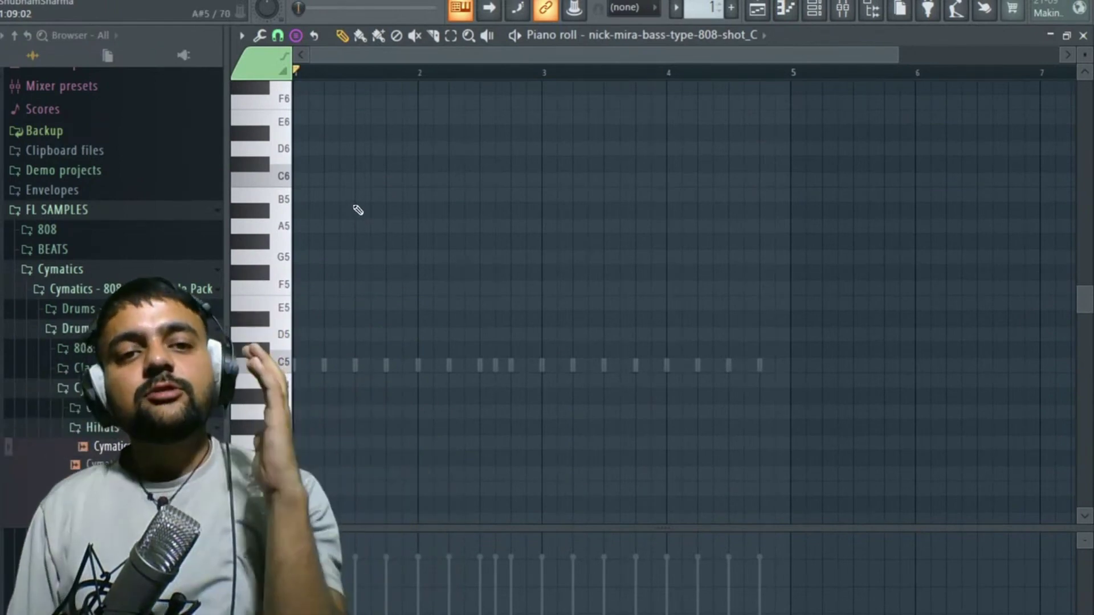
pyautogui.scroll(-2, 340, 348)
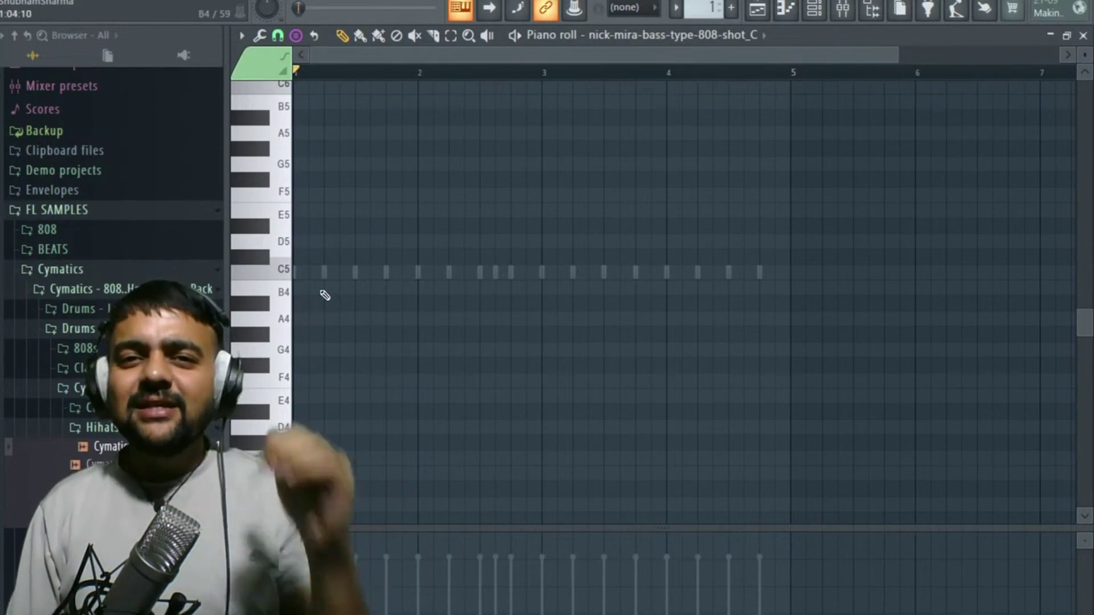
pyautogui.scroll(5, 321, 294)
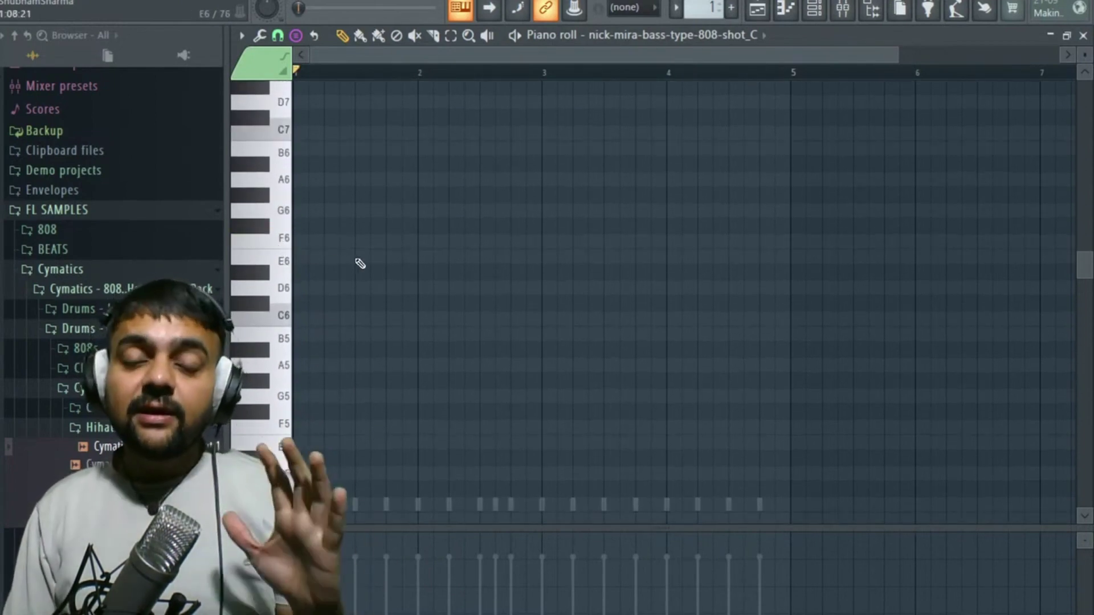
pyautogui.scroll(-5, 319, 277)
# Step: Audition the 808 sample at E6 during playback to check by ear that the root note fits
pyautogui.press('space')
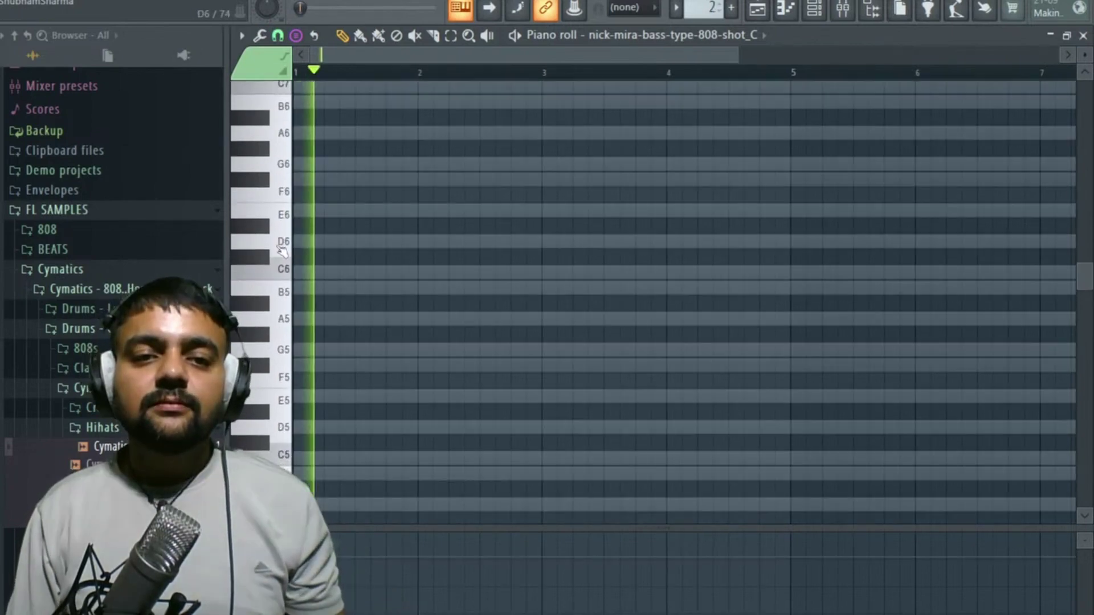
pyautogui.click(288, 221)
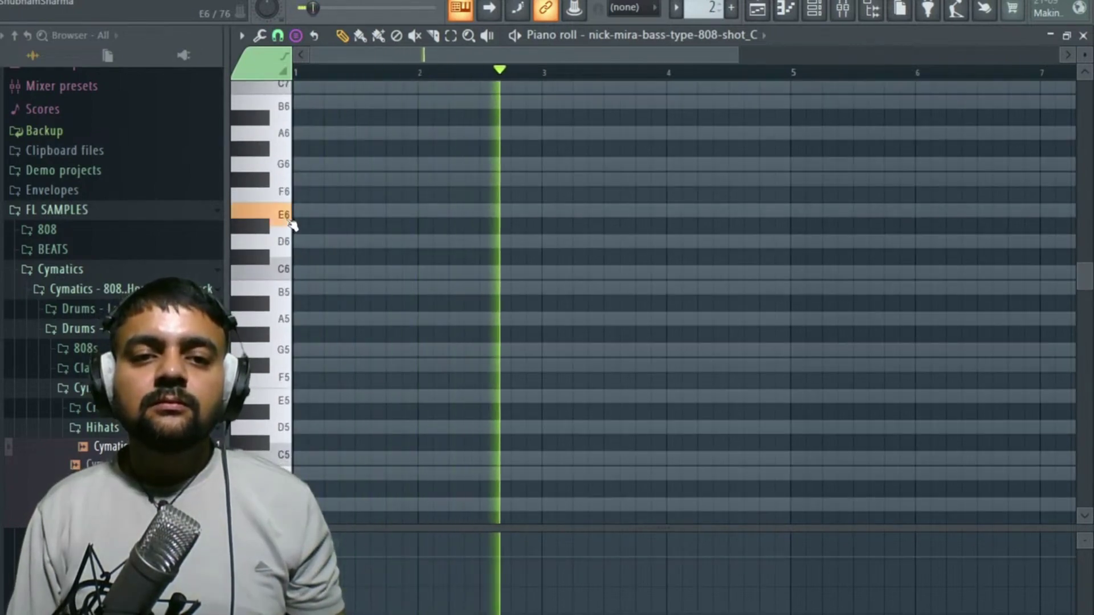
pyautogui.press('space')
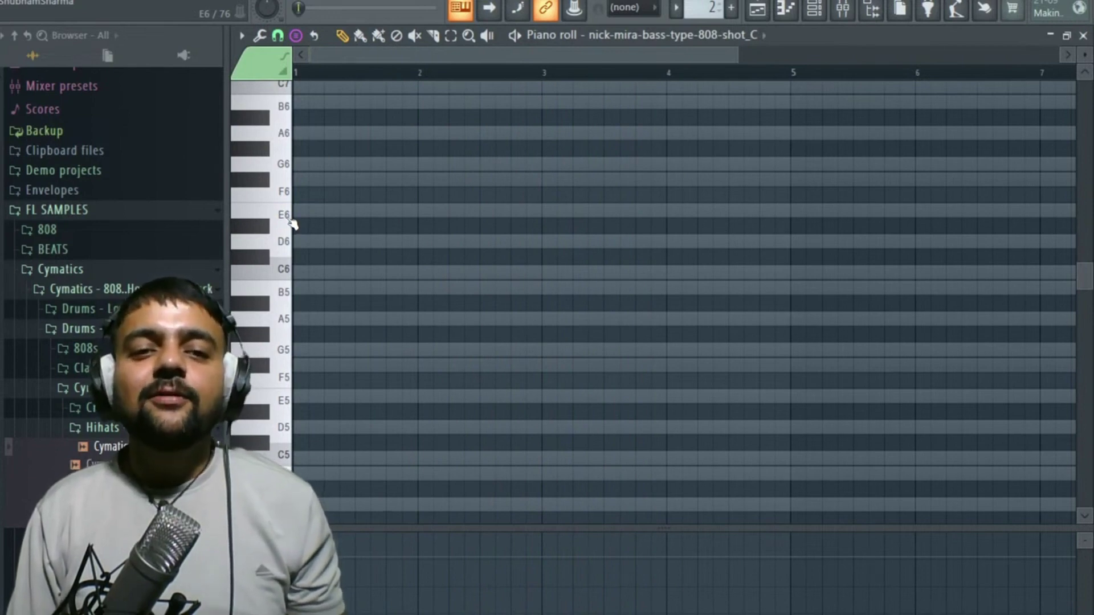
pyautogui.press('space')
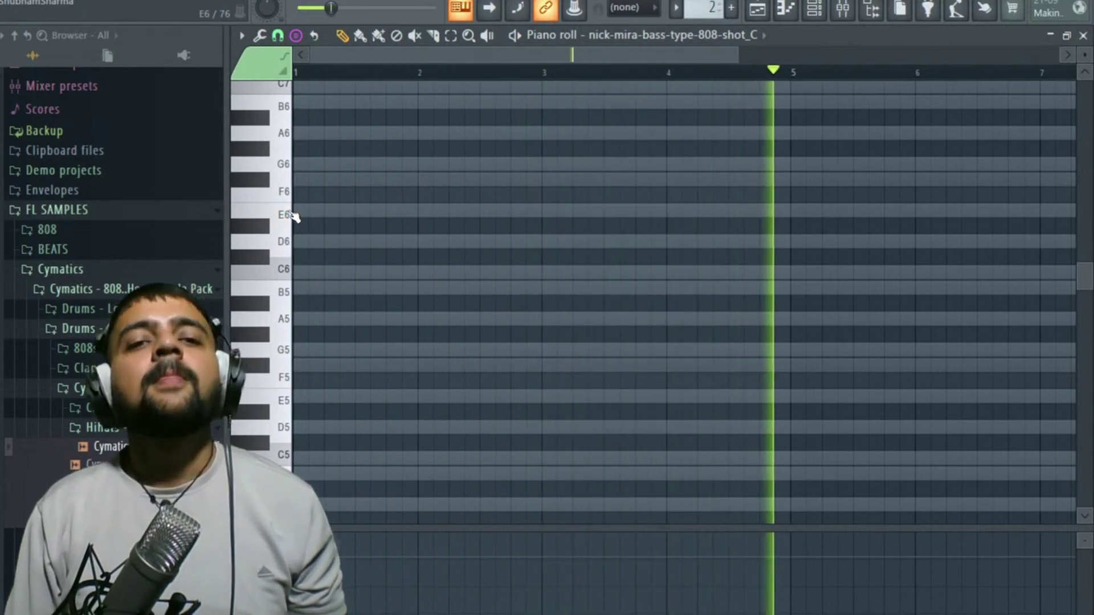
pyautogui.click(290, 212)
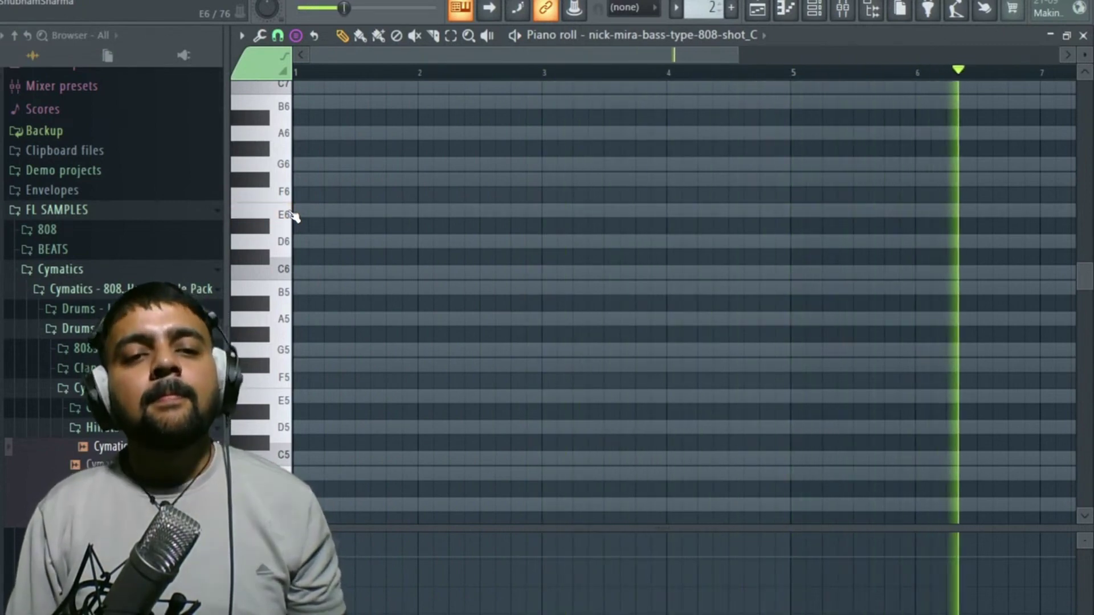
pyautogui.click(291, 213)
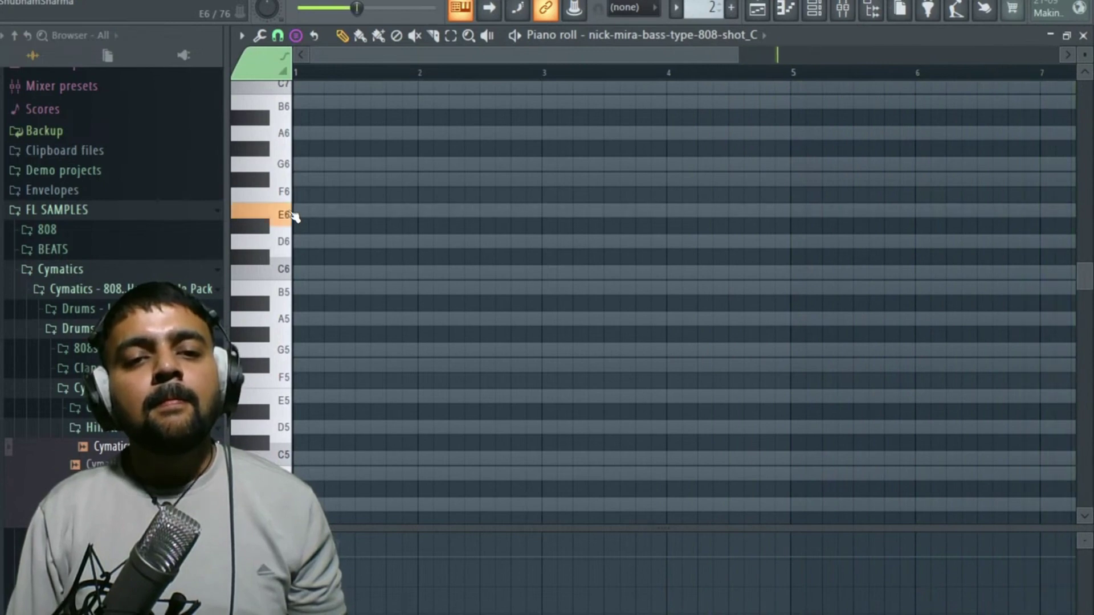
# Step: Draw five E6 bass notes across bars 1 to 3 and duplicate the phrase starting at bar 5
pyautogui.click(295, 211)
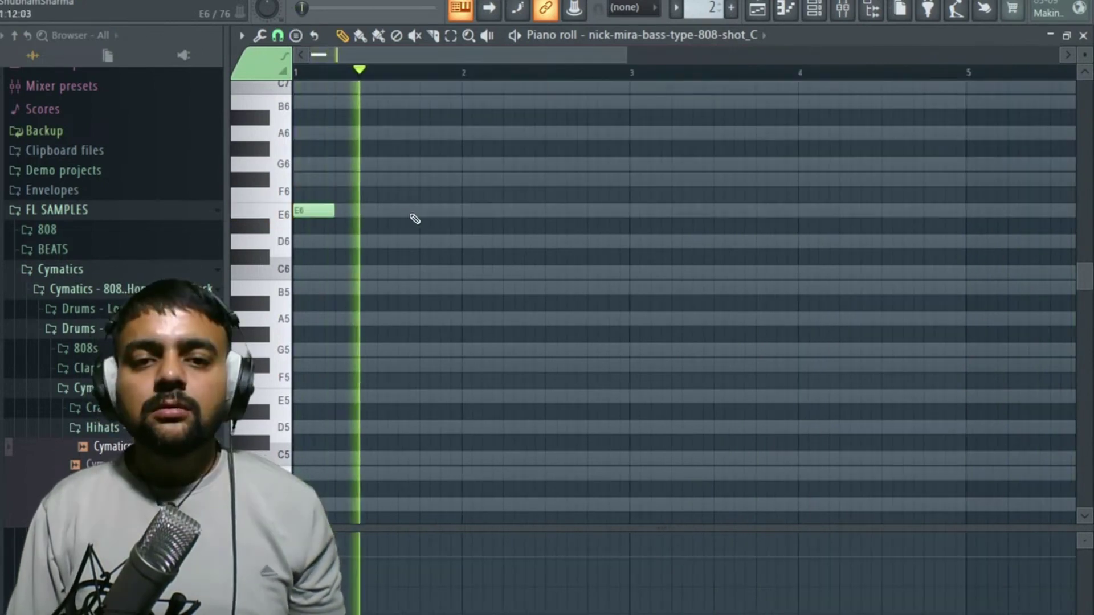
pyautogui.click(424, 211)
pyautogui.click(538, 222)
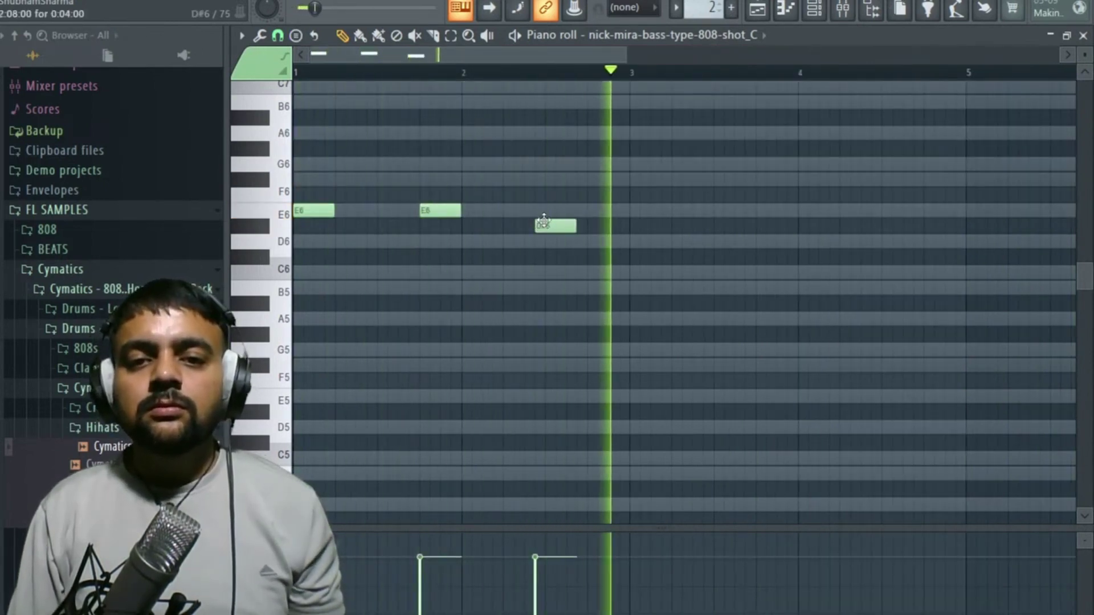
pyautogui.moveTo(539, 223); pyautogui.dragTo(548, 211)
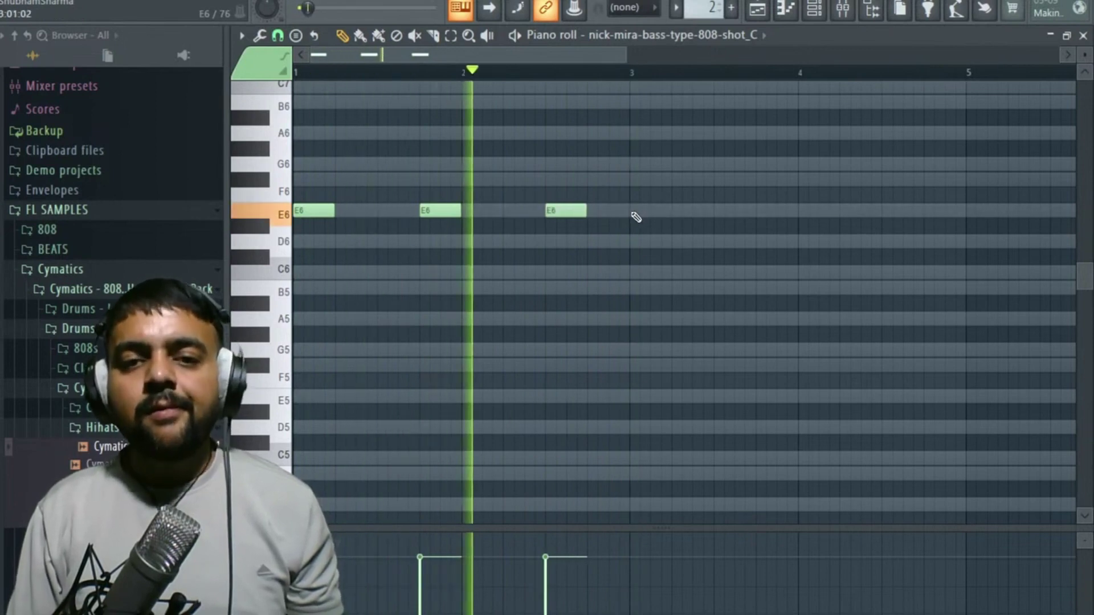
pyautogui.click(674, 213)
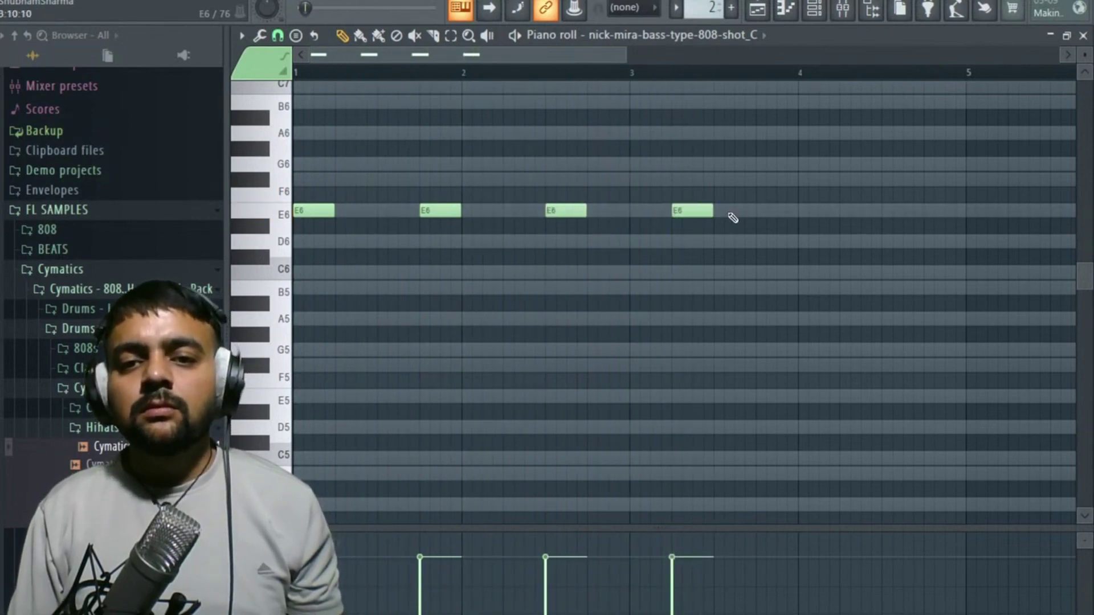
pyautogui.click(729, 213)
pyautogui.moveTo(664, 197); pyautogui.dragTo(705, 215)
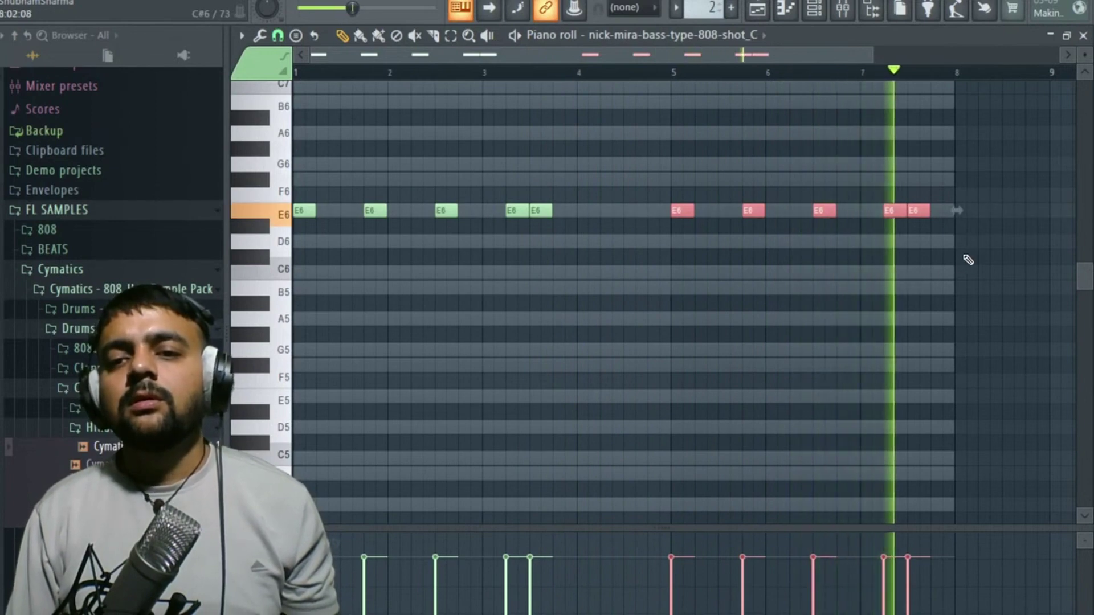
# Step: Add a G6 note on the last beat of bar 8, transpose all 808 notes down one octave and play the result
pyautogui.click(1029, 163)
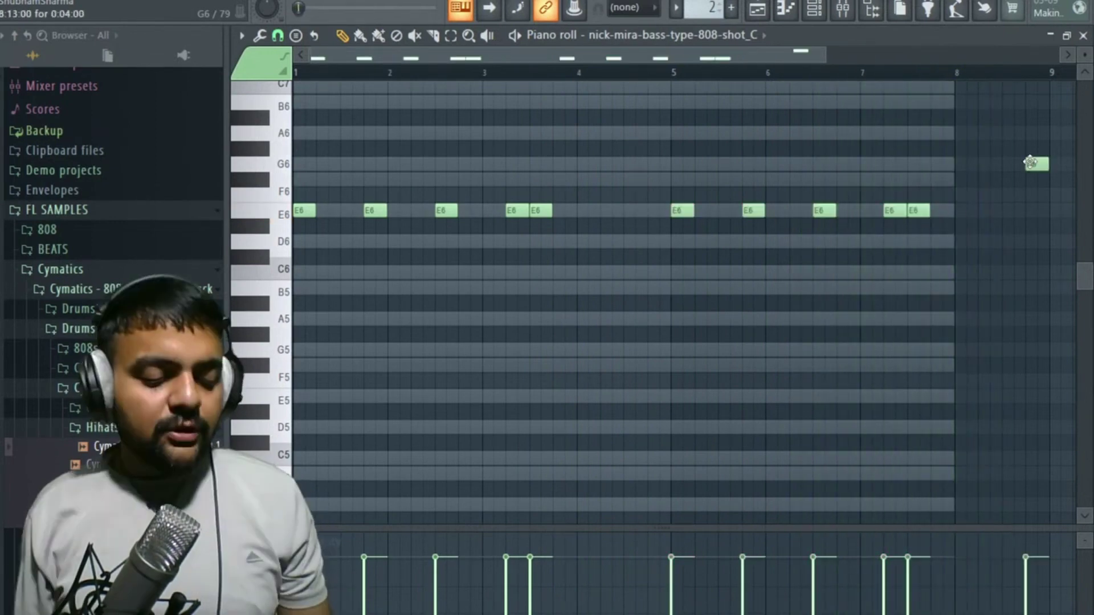
pyautogui.hotkey('ctrl', 'a')
pyautogui.hotkey('ctrl', 'Down')
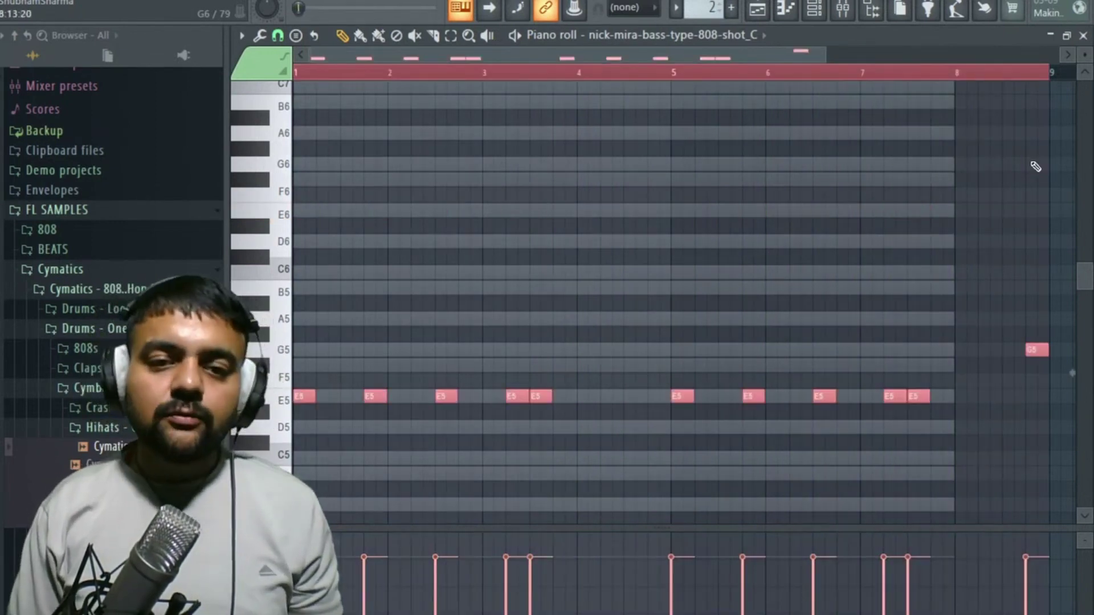
pyautogui.press('space')
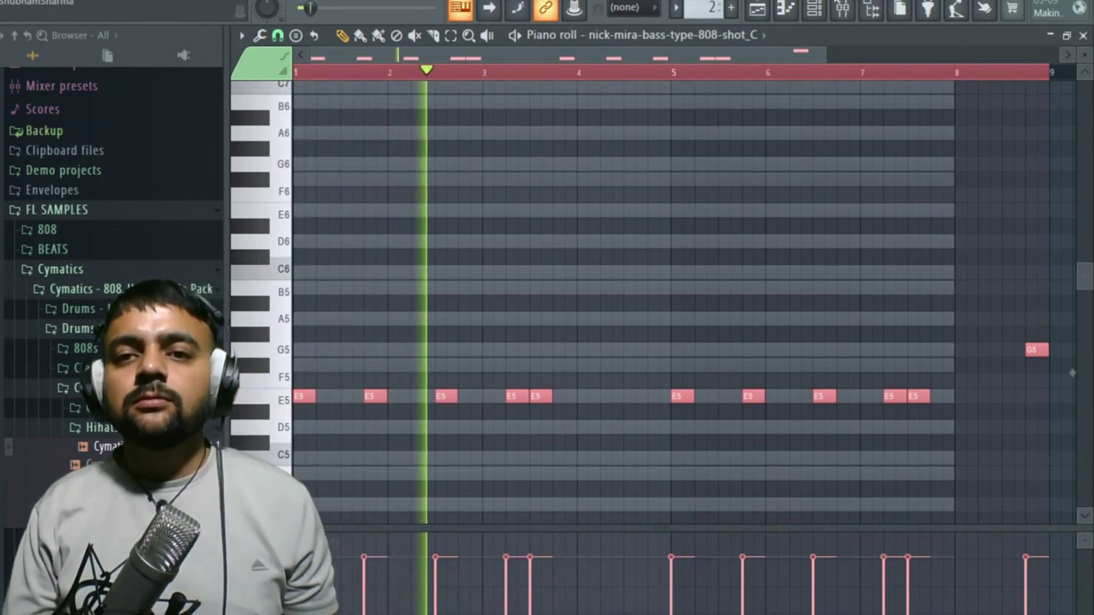
pyautogui.click(814, 8)
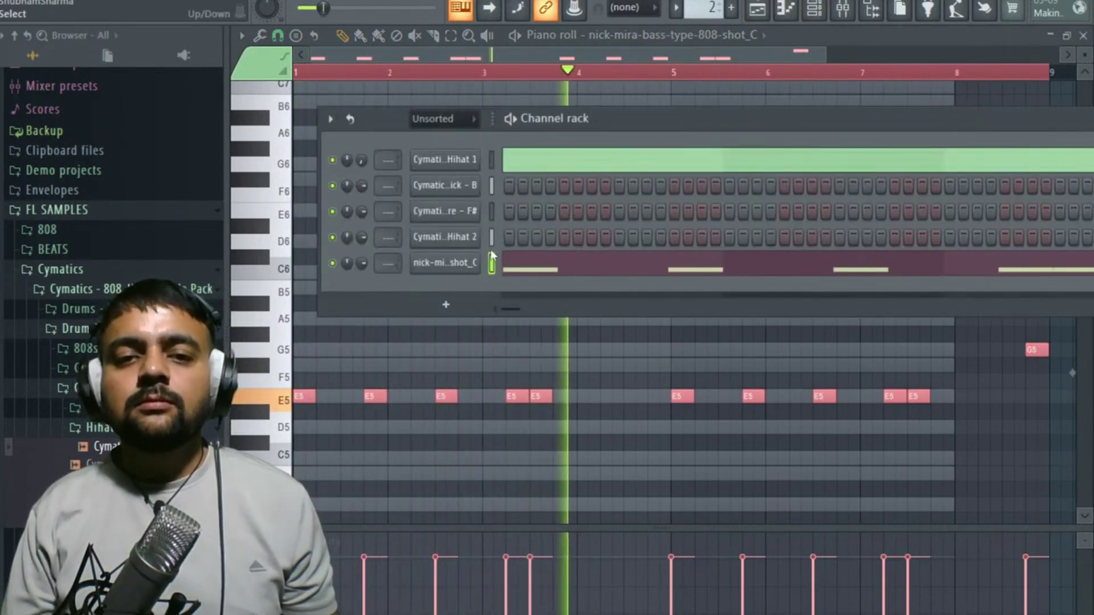
pyautogui.press('space')
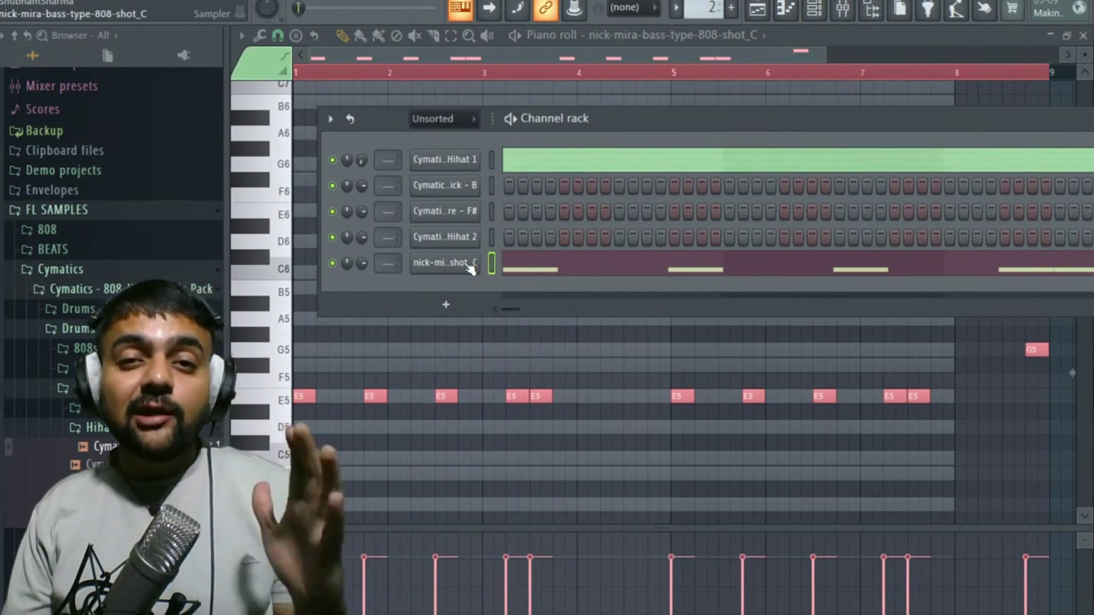
# Step: Enable Cut itself for the nick-mira-bass-type-808-shot_C channel and play the bass pattern
pyautogui.rightClick(466, 265)
pyautogui.click(516, 374)
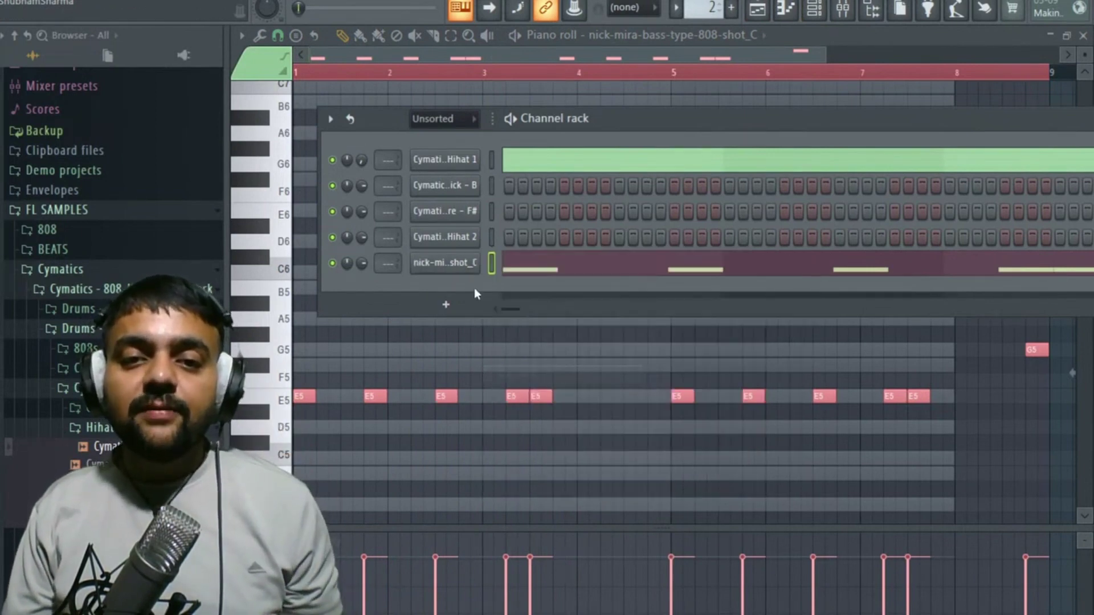
pyautogui.press('space')
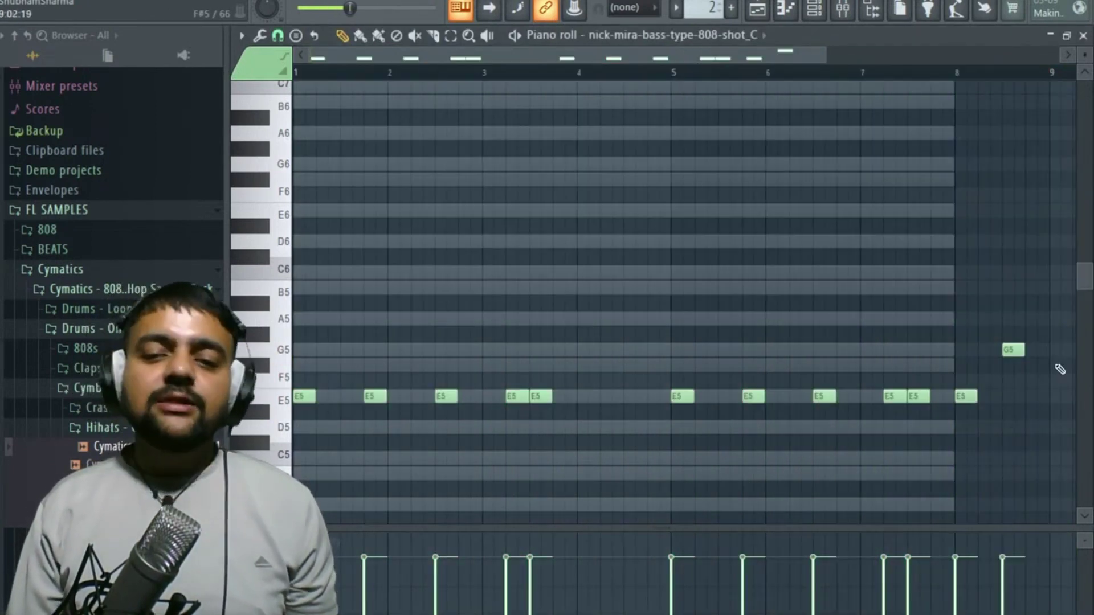
# Step: Switch to pattern 1, cut the steps of the Astro Talk Kick channel and play the result
pyautogui.click(815, 17)
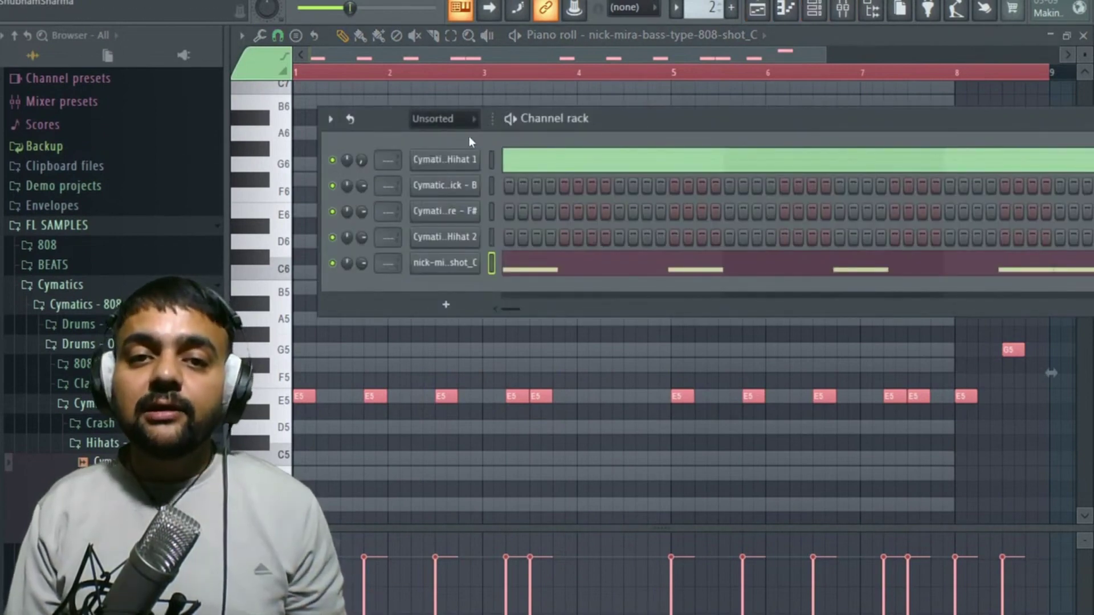
pyautogui.click(667, 7)
pyautogui.click(702, 31)
pyautogui.rightClick(456, 188)
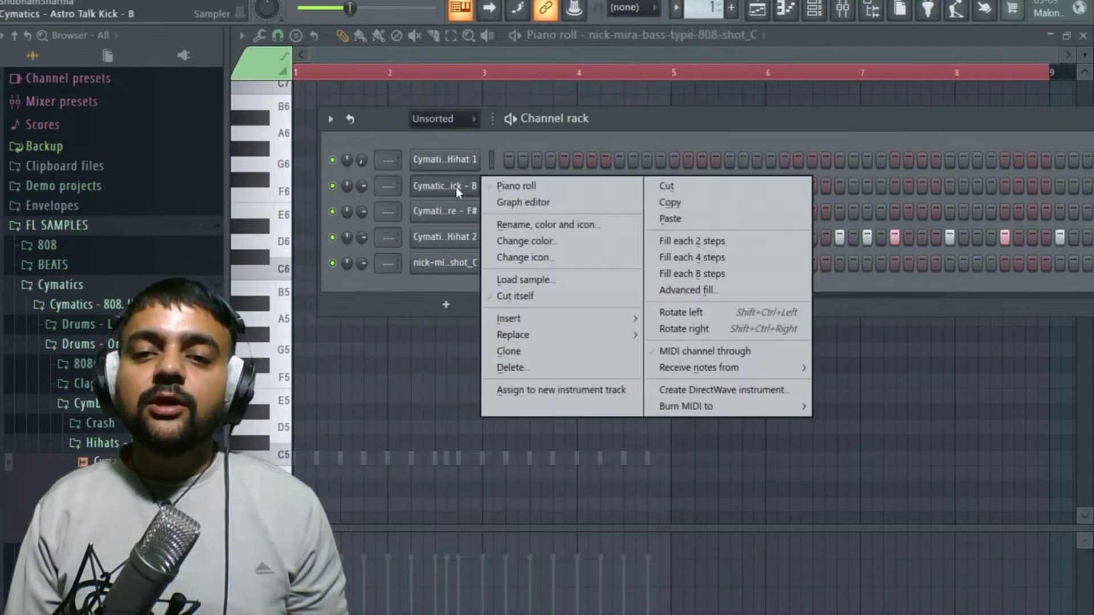
pyautogui.click(694, 194)
pyautogui.press('space')
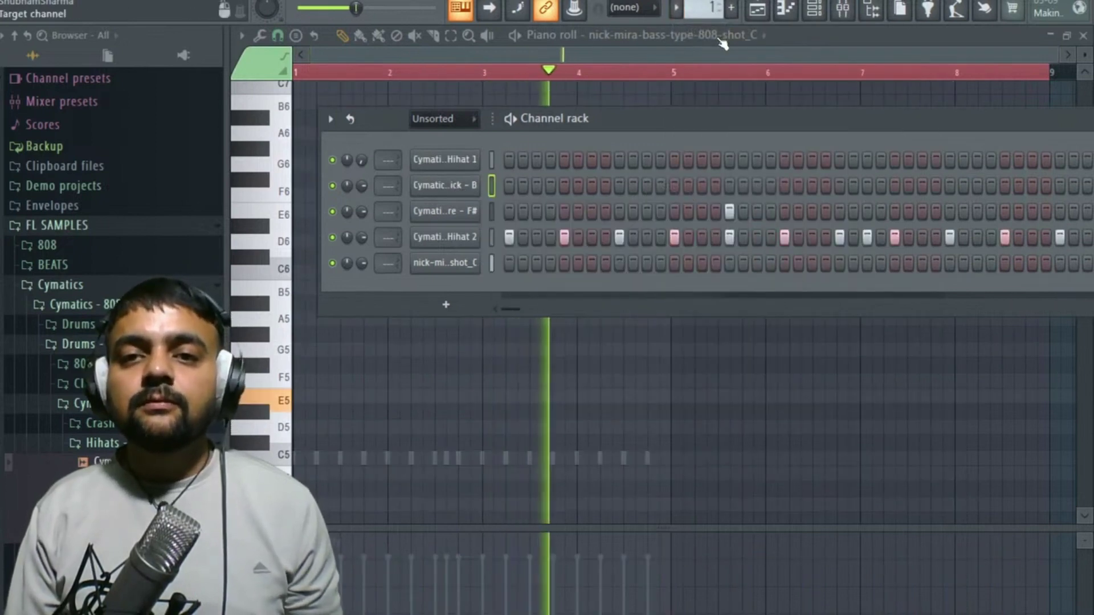
# Step: Duplicate the two drums clips and the 808 clip to start at bar 9, and play the arrangement from bar 1
pyautogui.click(755, 17)
pyautogui.press('space')
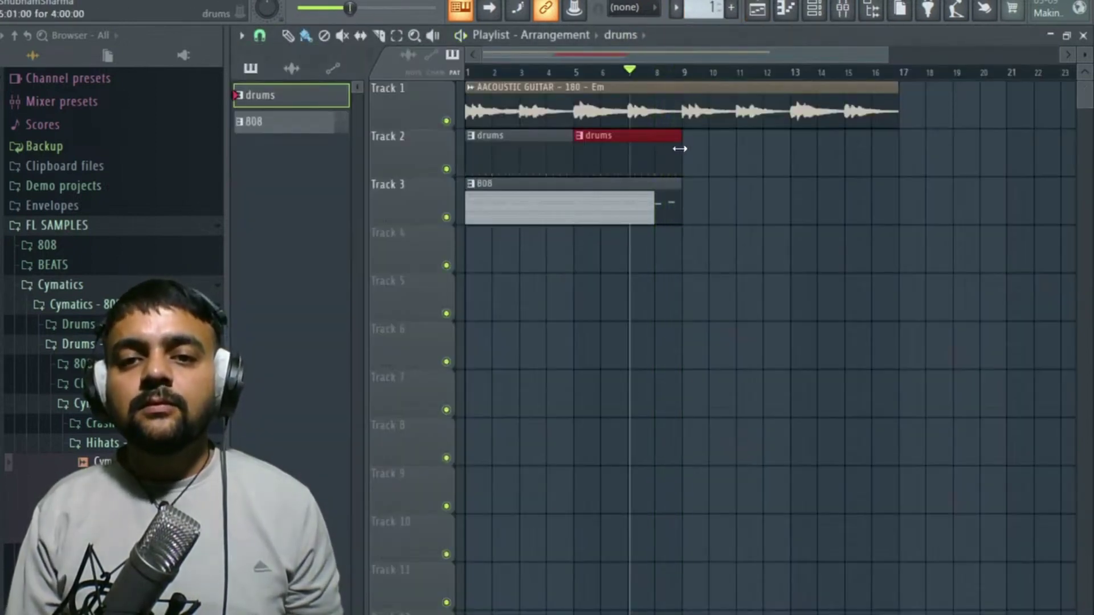
pyautogui.moveTo(688, 133); pyautogui.dragTo(377, 238)
pyautogui.moveTo(504, 153); pyautogui.dragTo(709, 150)
pyautogui.click(473, 71)
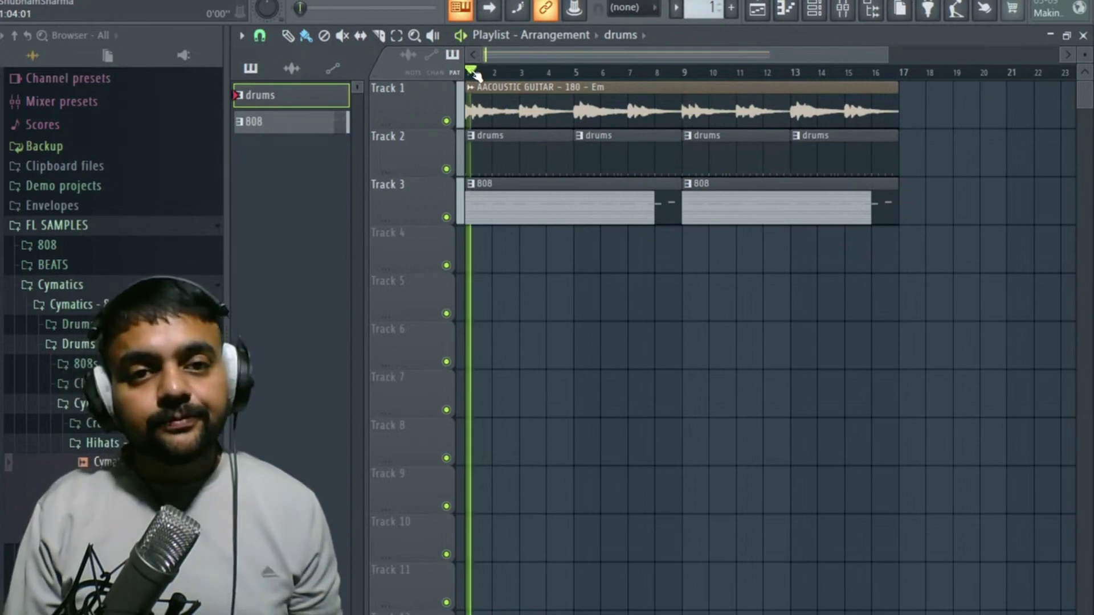
pyautogui.click(820, 11)
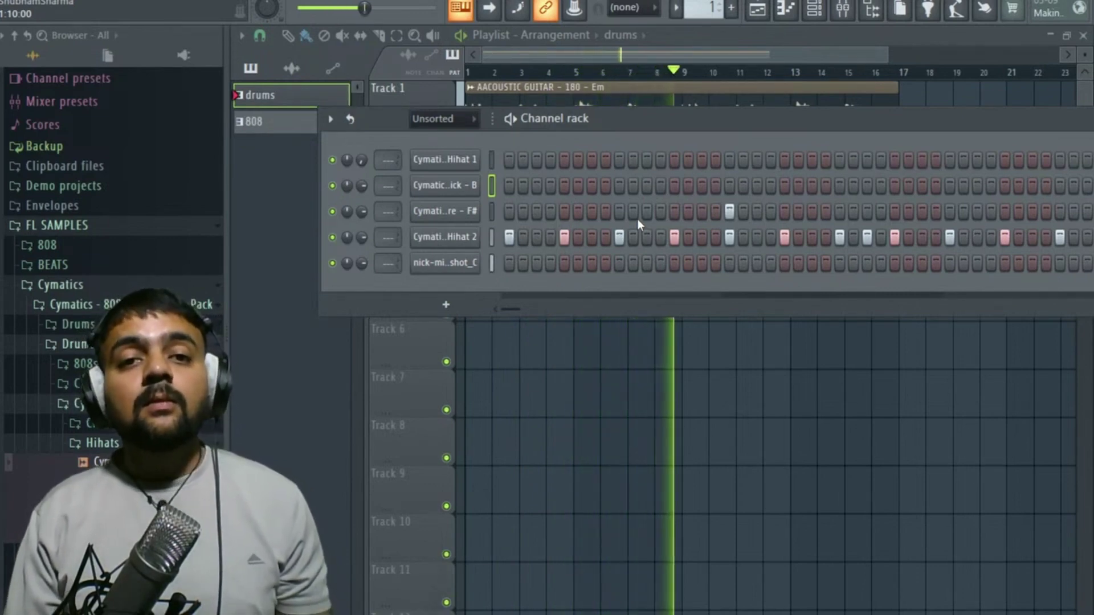
pyautogui.press('space')
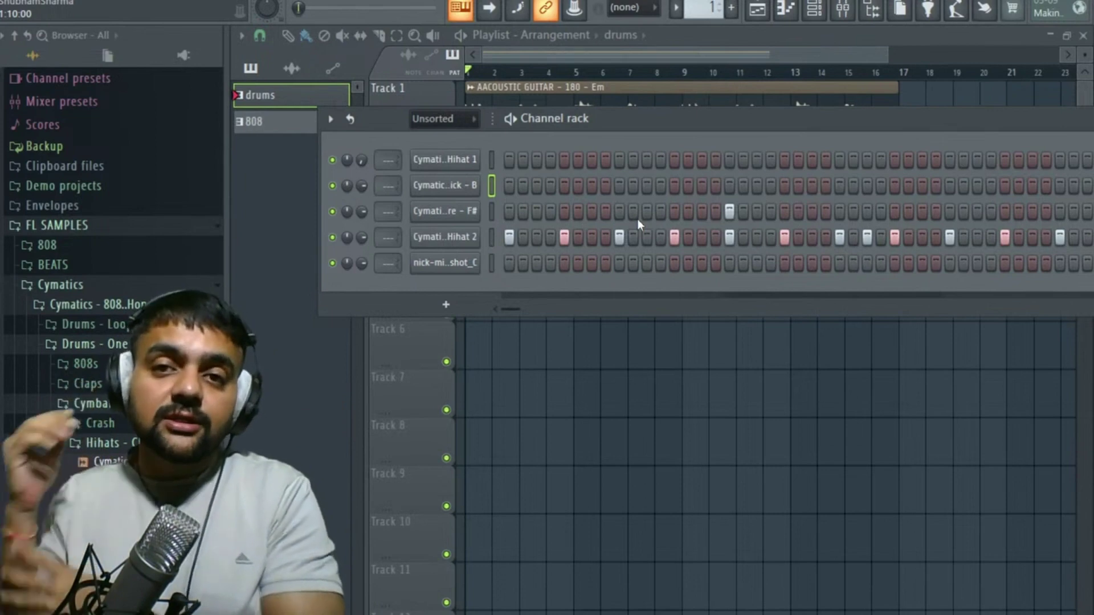
# Step: Open the 808 notes of pattern 2 and raise the E5 note in bar 2 to G5 during playback
pyautogui.click(697, 57)
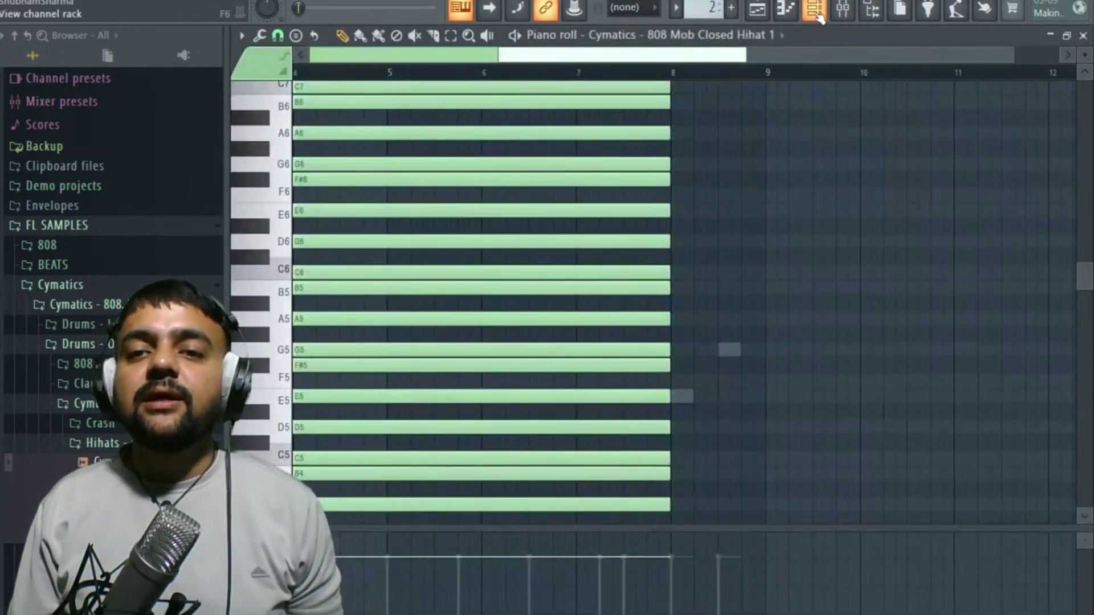
pyautogui.click(818, 17)
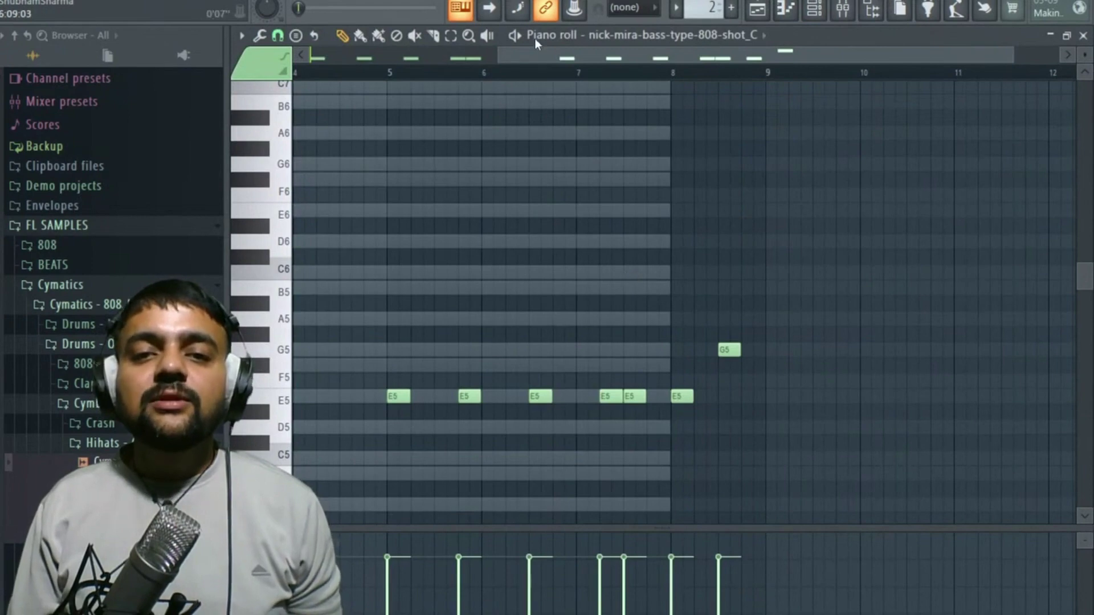
pyautogui.moveTo(537, 54); pyautogui.dragTo(344, 59)
pyautogui.press('space')
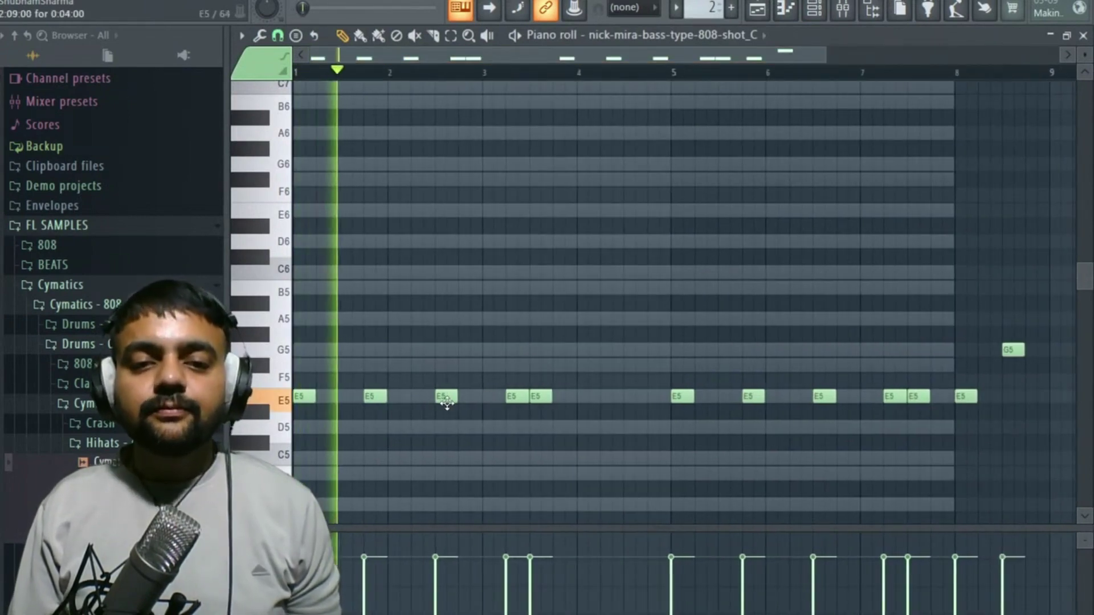
pyautogui.moveTo(447, 396); pyautogui.dragTo(450, 348)
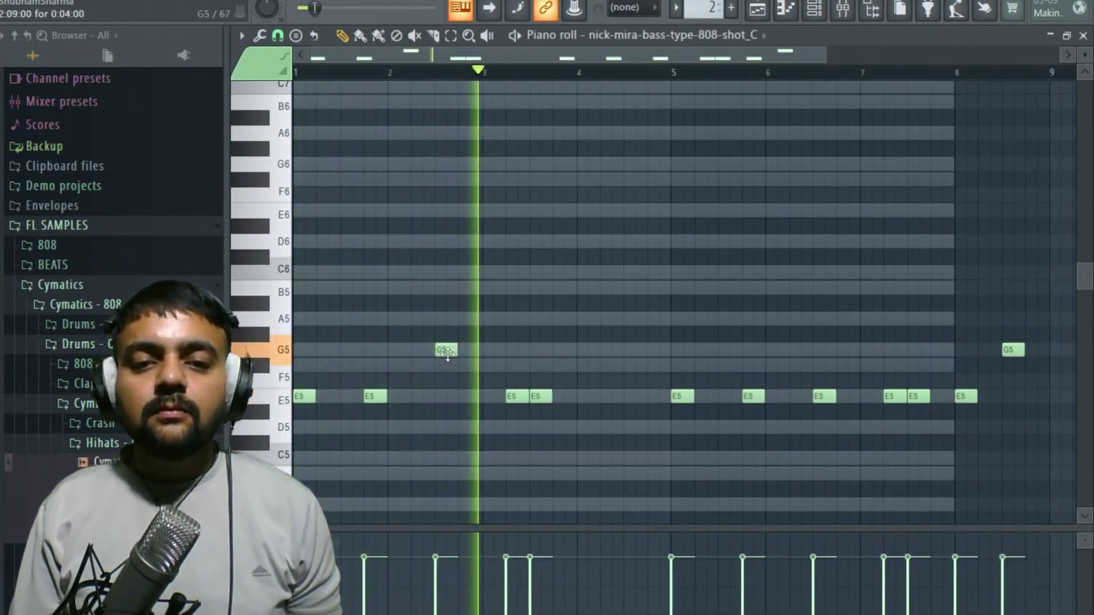
# Step: Raise the first three 808 notes from bar 5 onward to A5 and the first note in bar 7 to B5, checking by ear
pyautogui.moveTo(679, 396); pyautogui.dragTo(678, 349)
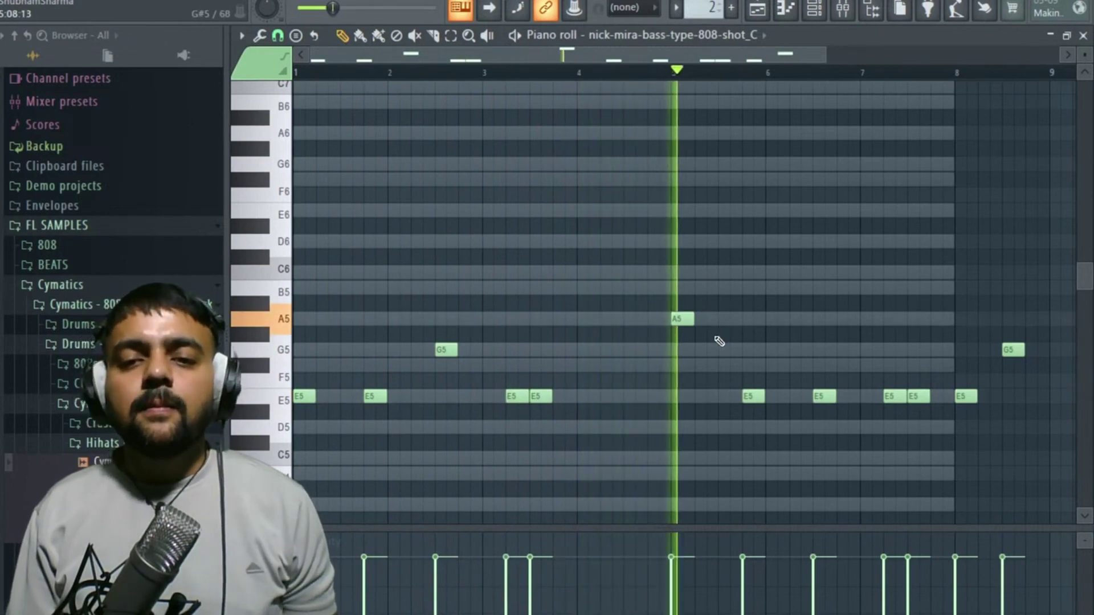
pyautogui.moveTo(752, 396); pyautogui.dragTo(753, 318)
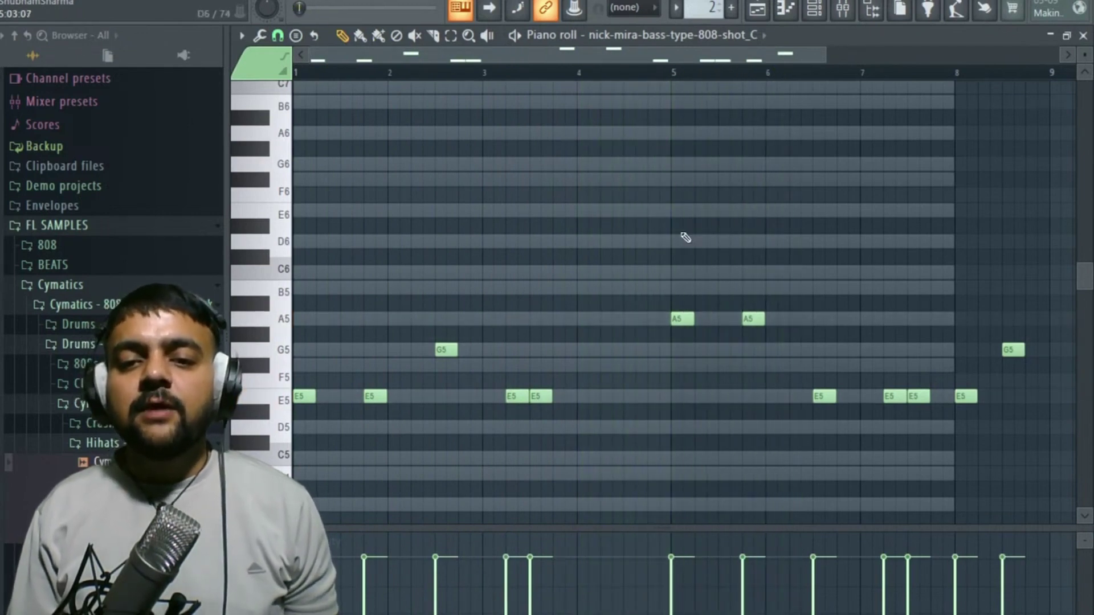
pyautogui.click(665, 73)
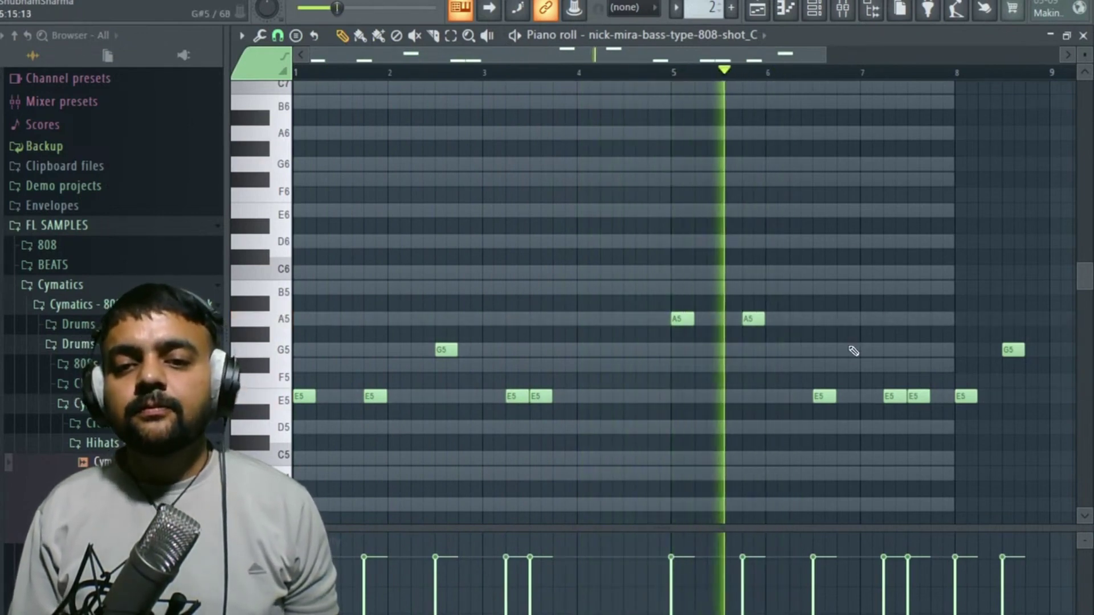
pyautogui.moveTo(827, 399); pyautogui.dragTo(823, 323)
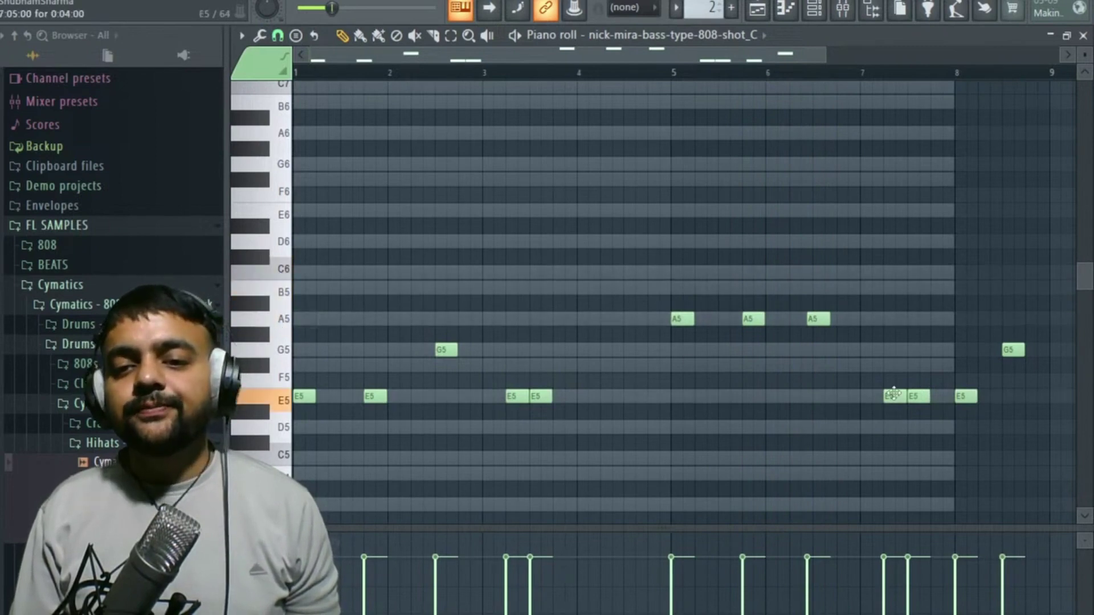
pyautogui.press('space')
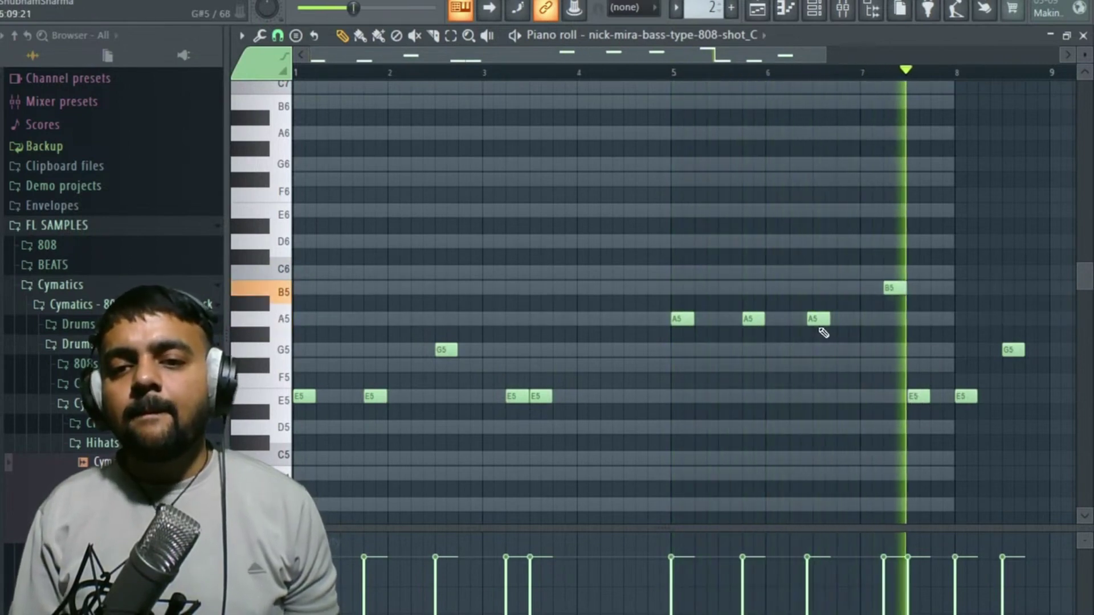
pyautogui.moveTo(818, 319); pyautogui.dragTo(825, 318)
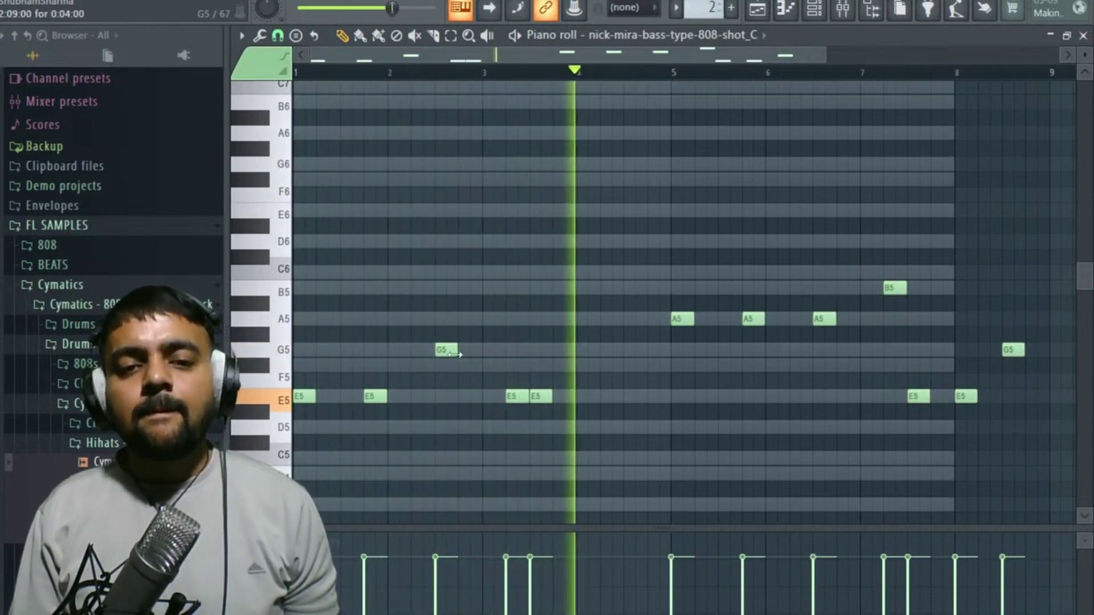
pyautogui.press('space')
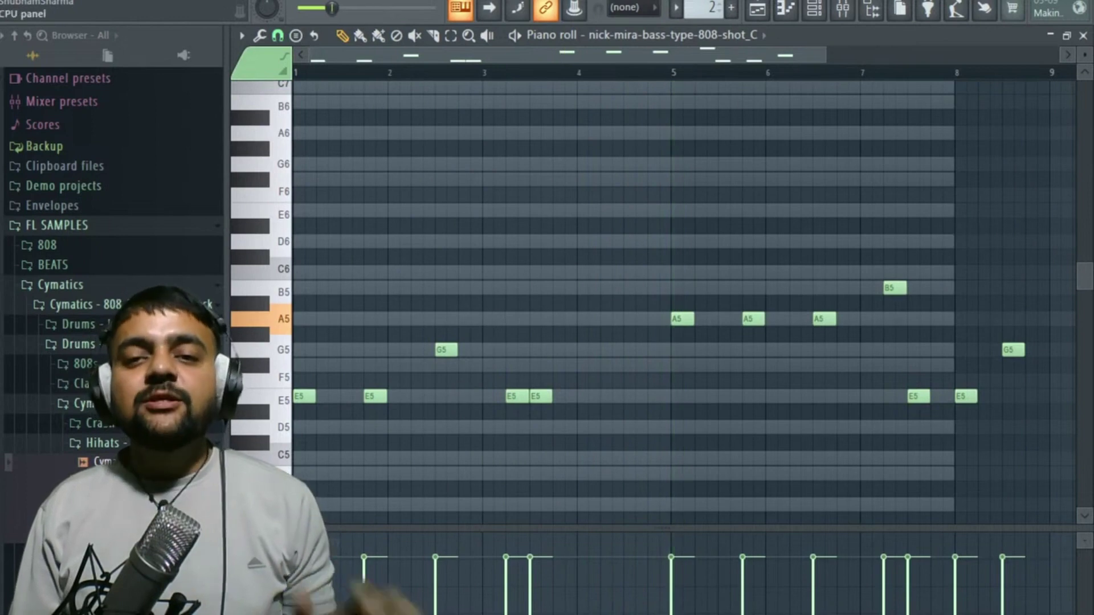
# Step: Play bars 1 to 8 of the playlist, clear the time selection and listen from bar 9
pyautogui.click(756, 9)
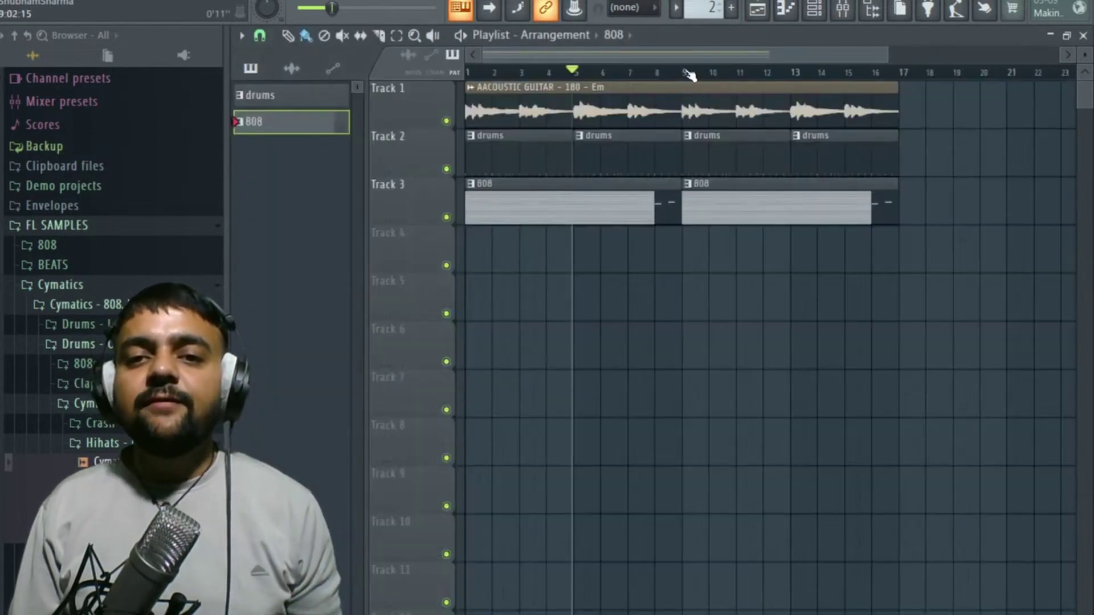
pyautogui.moveTo(688, 73); pyautogui.dragTo(325, 67)
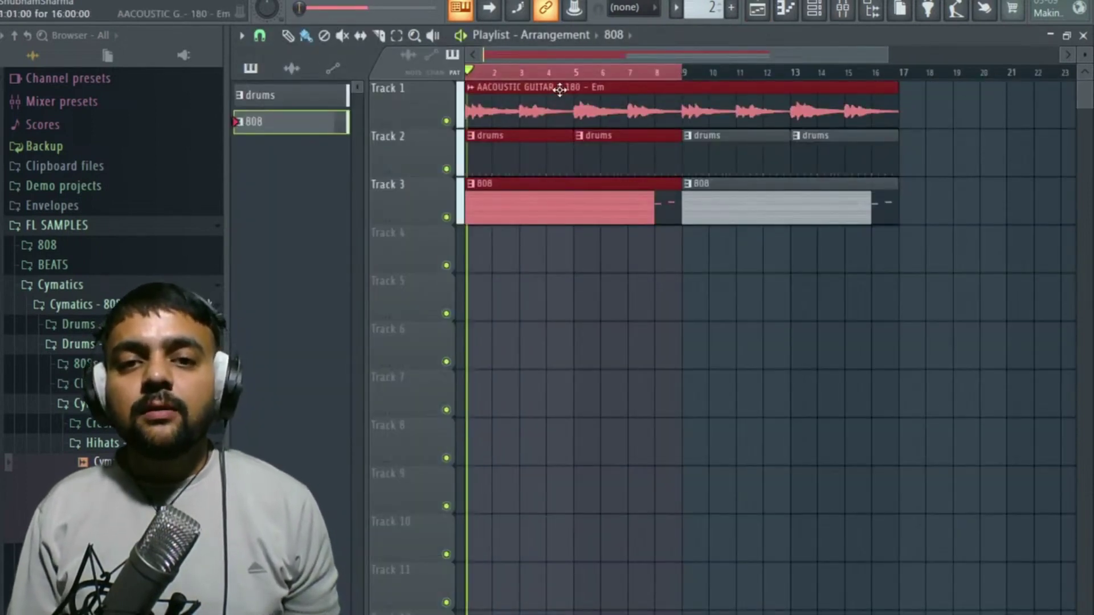
pyautogui.press('space')
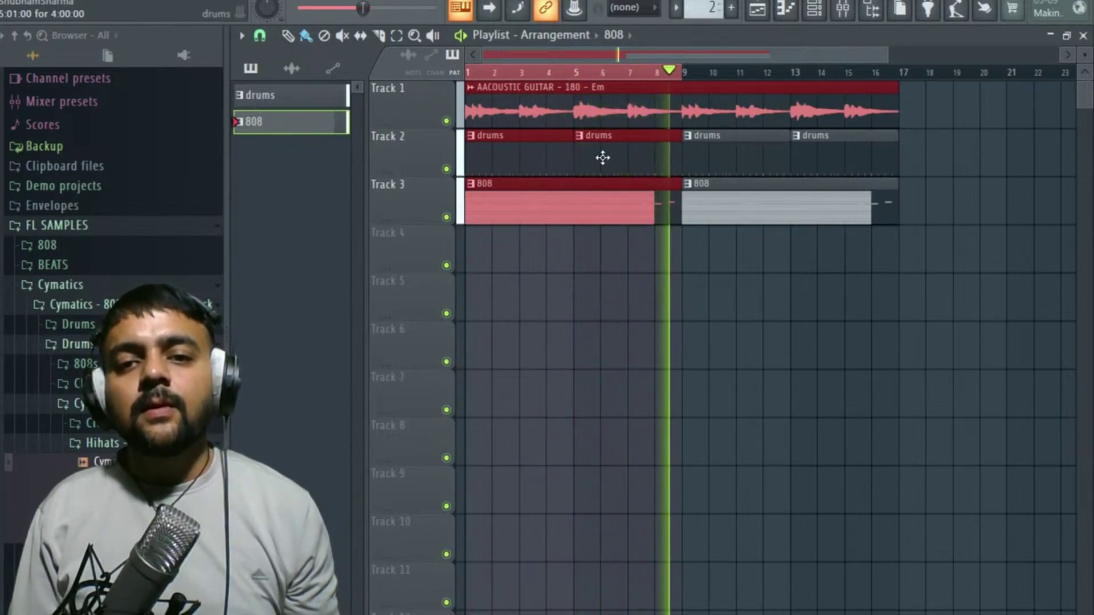
pyautogui.press('space')
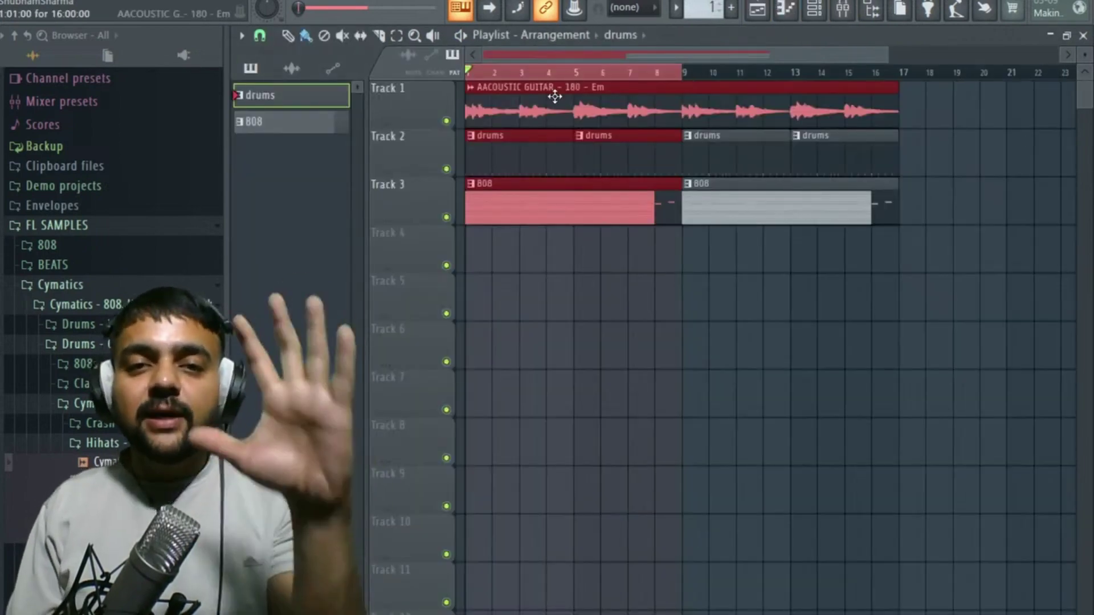
pyautogui.click(689, 72)
pyautogui.click(689, 74)
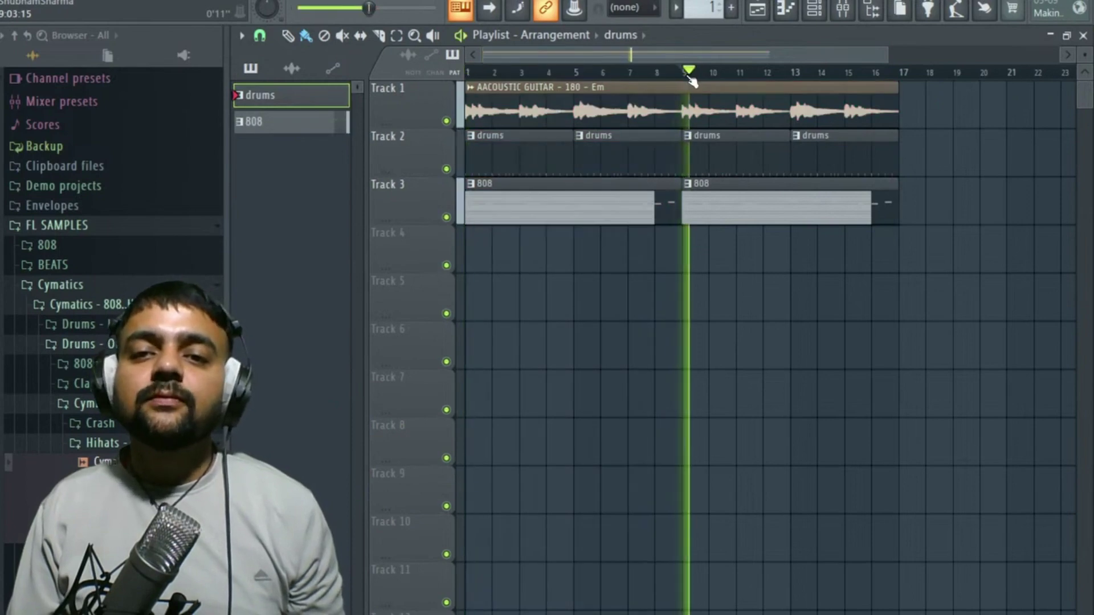
pyautogui.press('space')
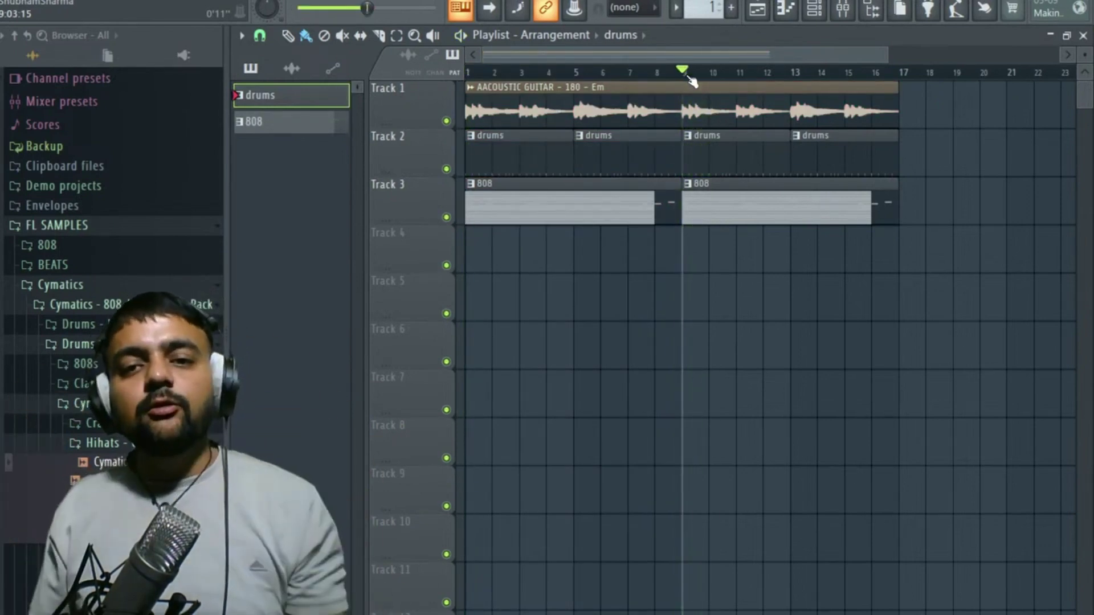
# Step: Make the second 808 clip at bar 9 a unique pattern
pyautogui.doubleClick(740, 216)
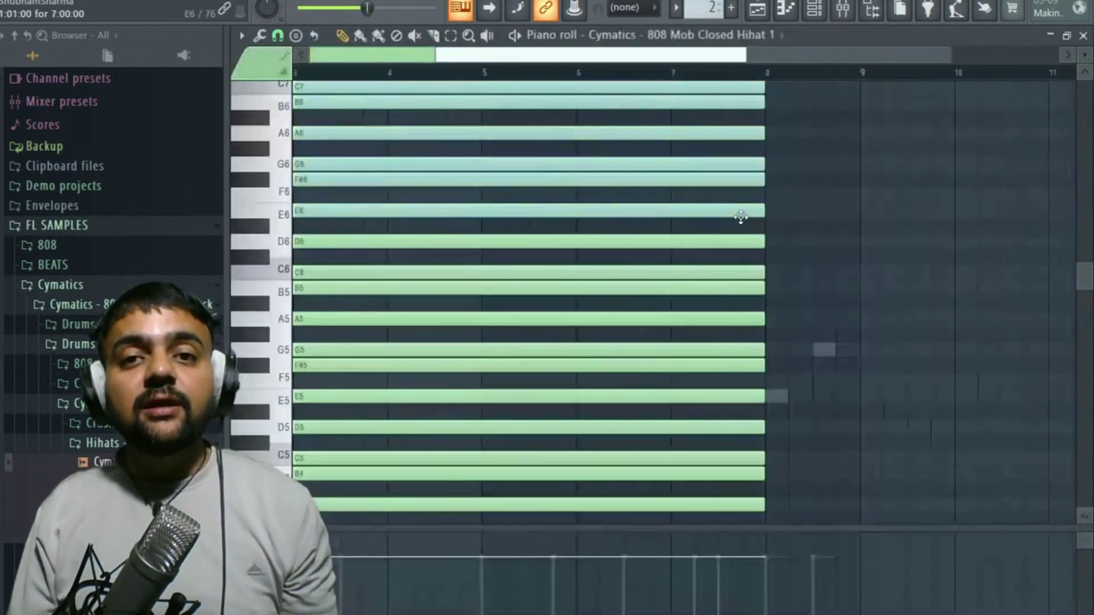
pyautogui.click(788, 10)
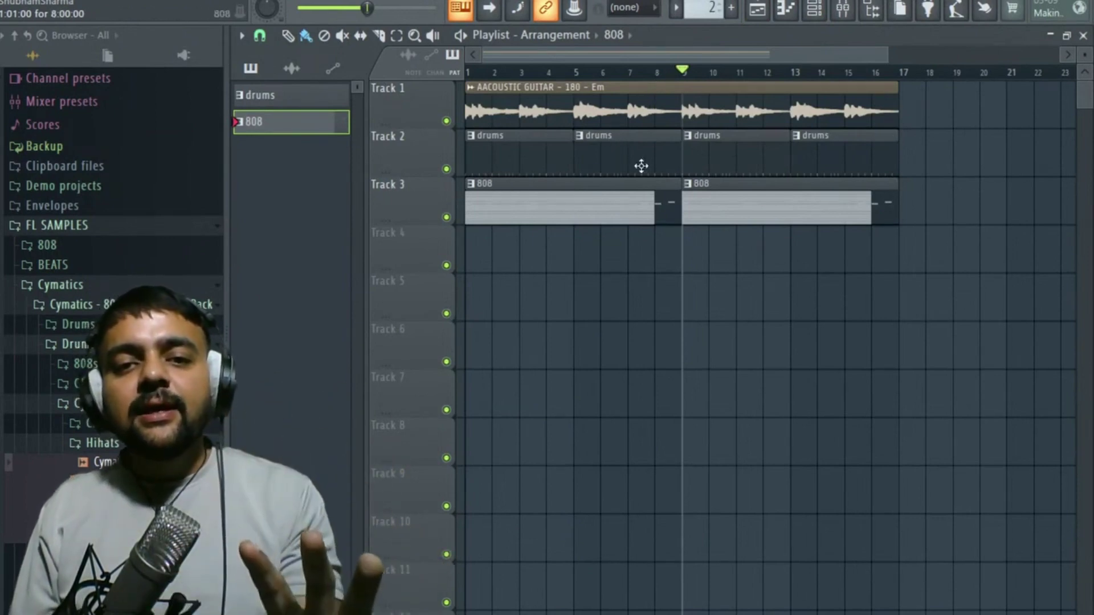
pyautogui.rightClick(695, 189)
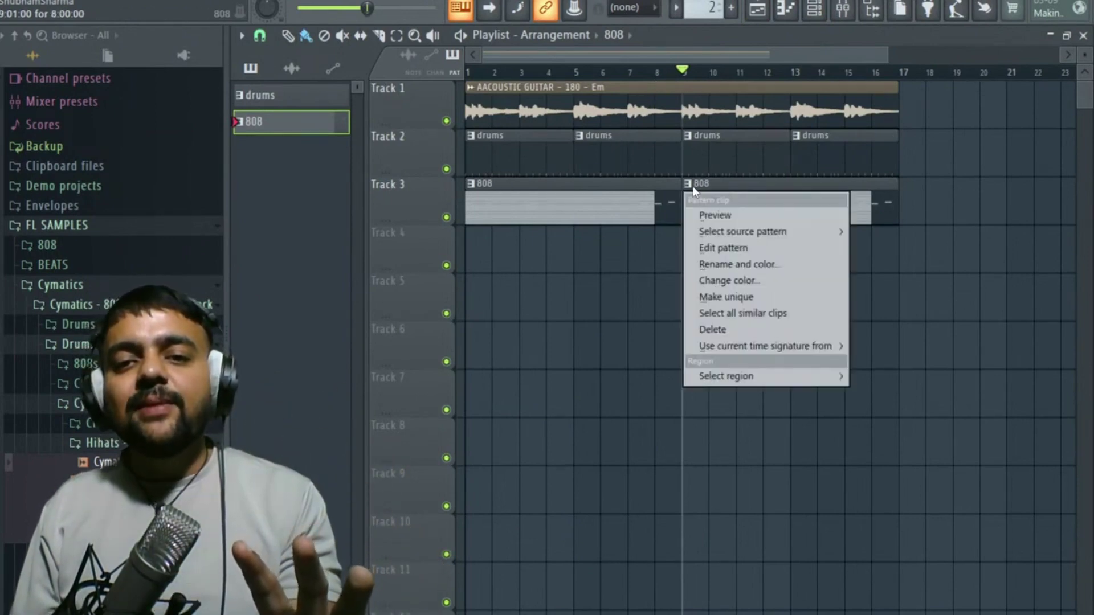
pyautogui.click(740, 298)
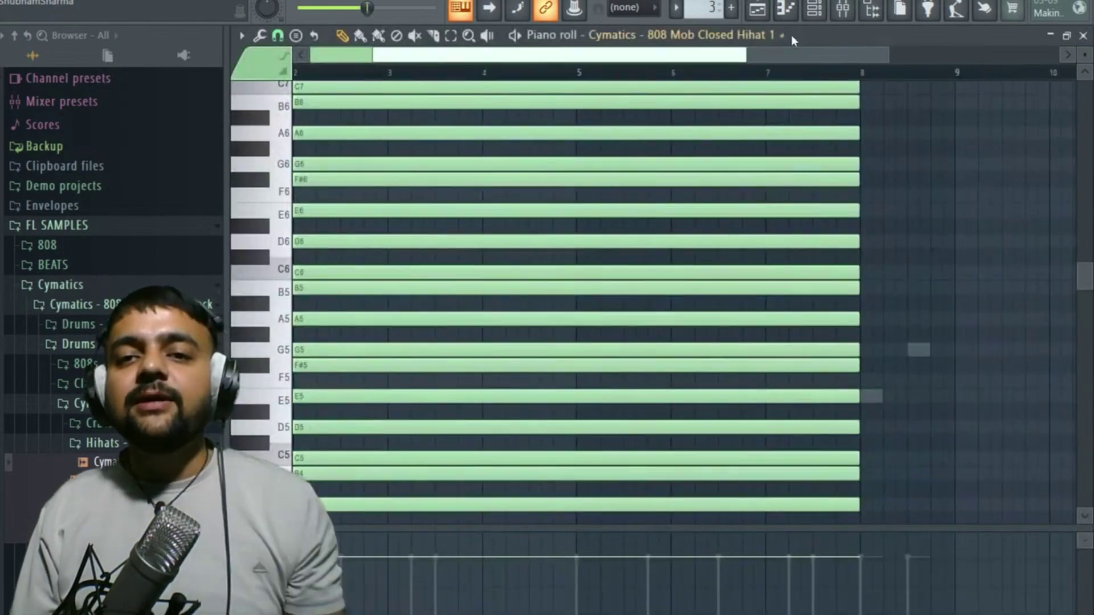
# Step: Move the A5 and B5 bass notes in bars 5 to 7 of the 808 #2 pattern down to E5
pyautogui.press('F6')
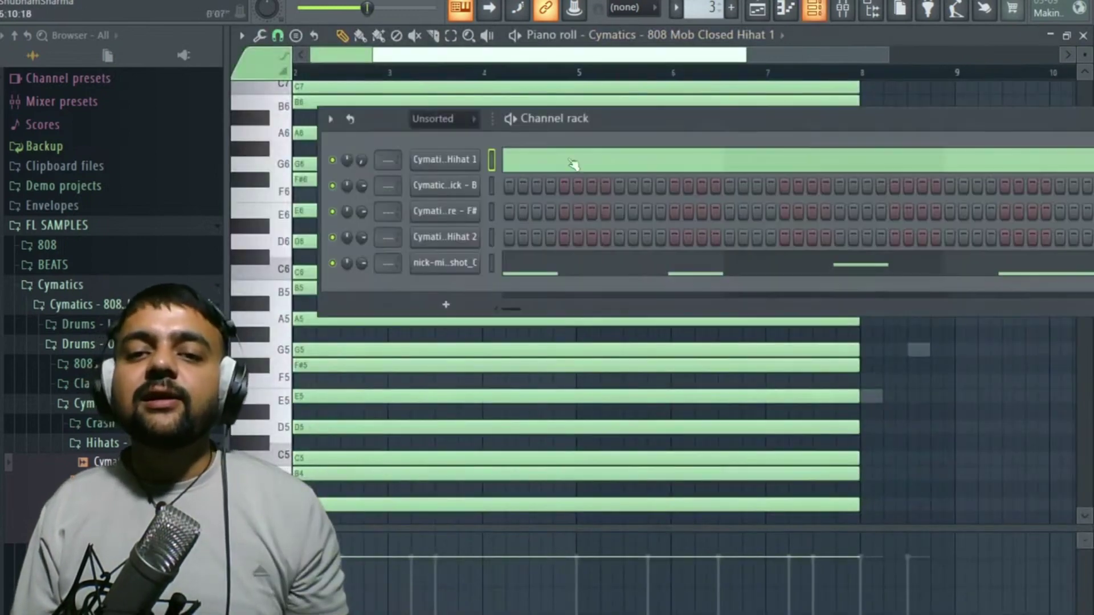
pyautogui.click(550, 260)
pyautogui.moveTo(477, 60); pyautogui.dragTo(398, 60)
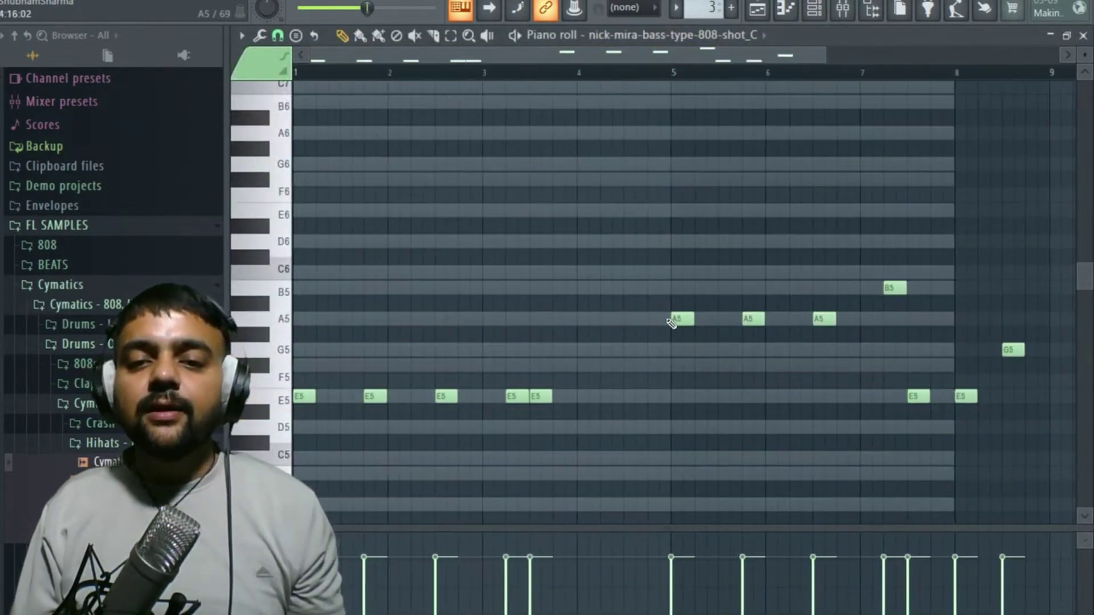
pyautogui.moveTo(661, 270); pyautogui.dragTo(830, 337)
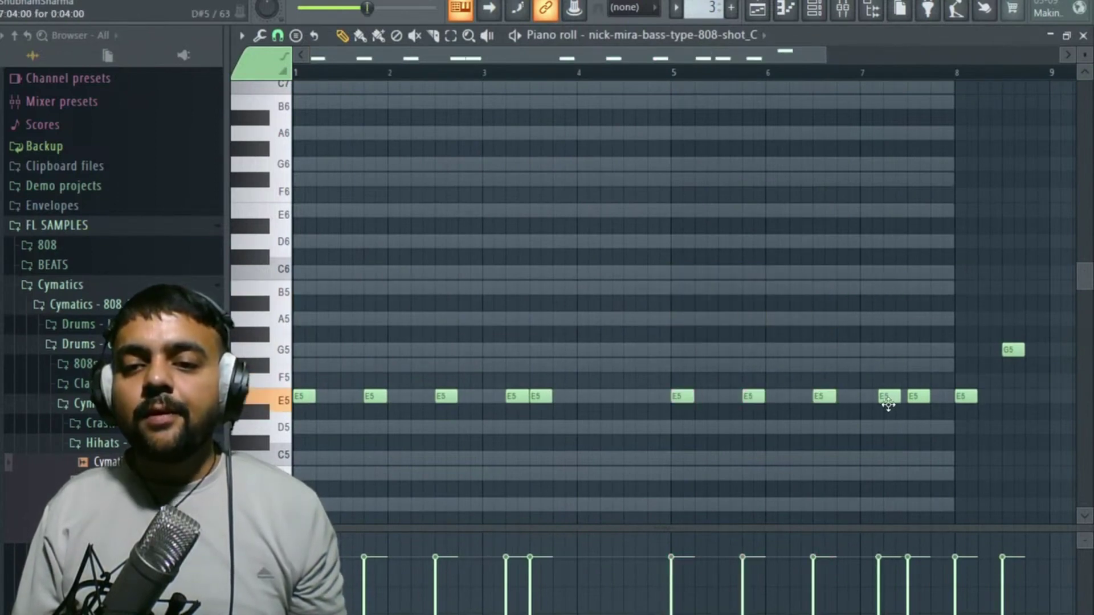
# Step: Play the full arrangement in the playlist and check the levels in the mixer
pyautogui.click(760, 9)
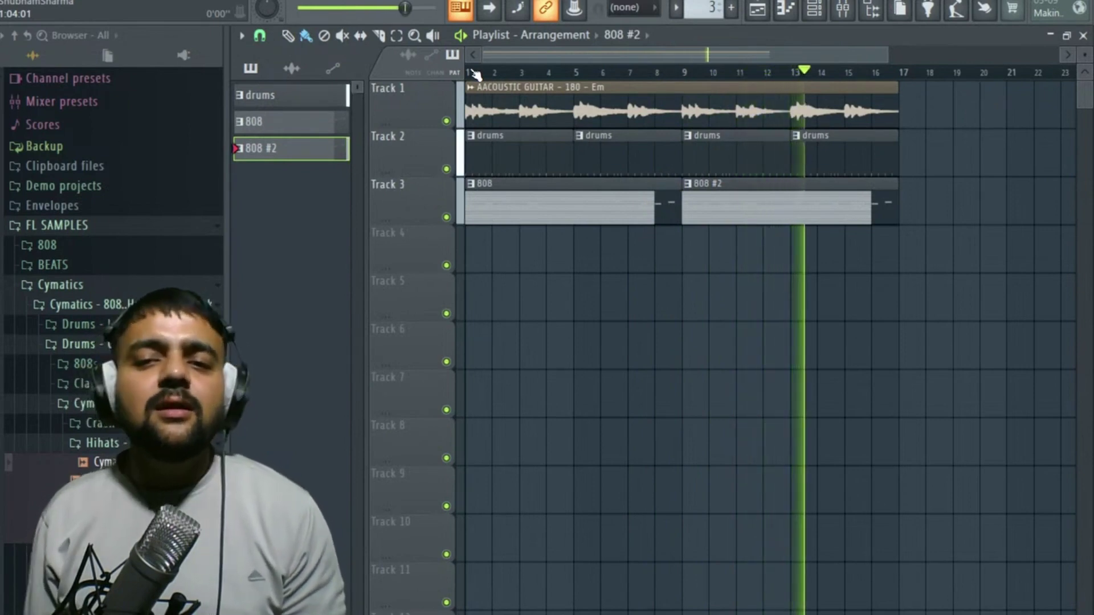
pyautogui.press('space')
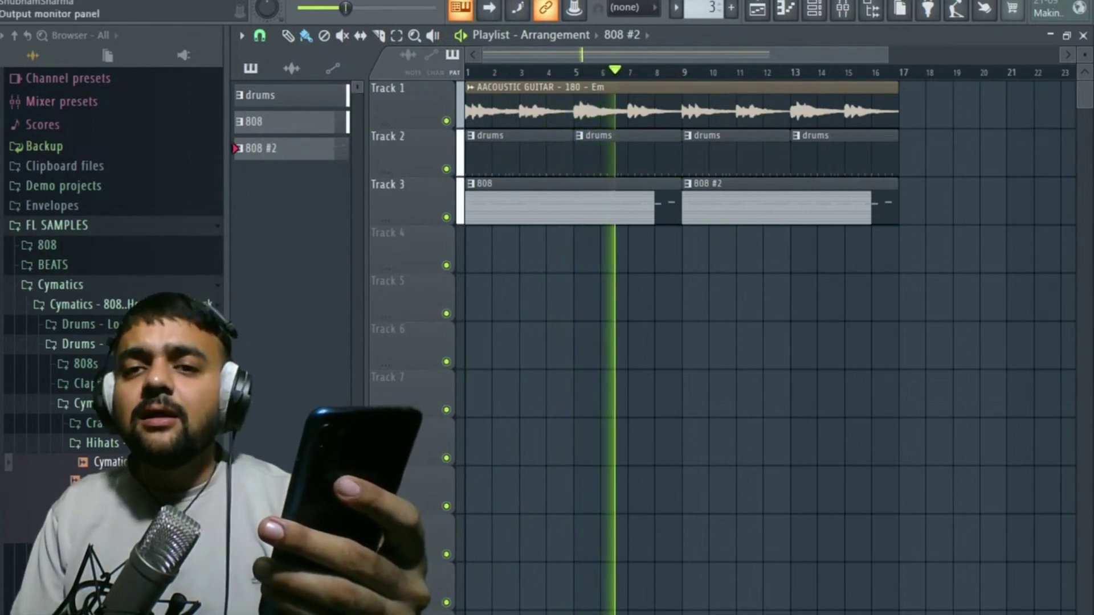
pyautogui.click(843, 8)
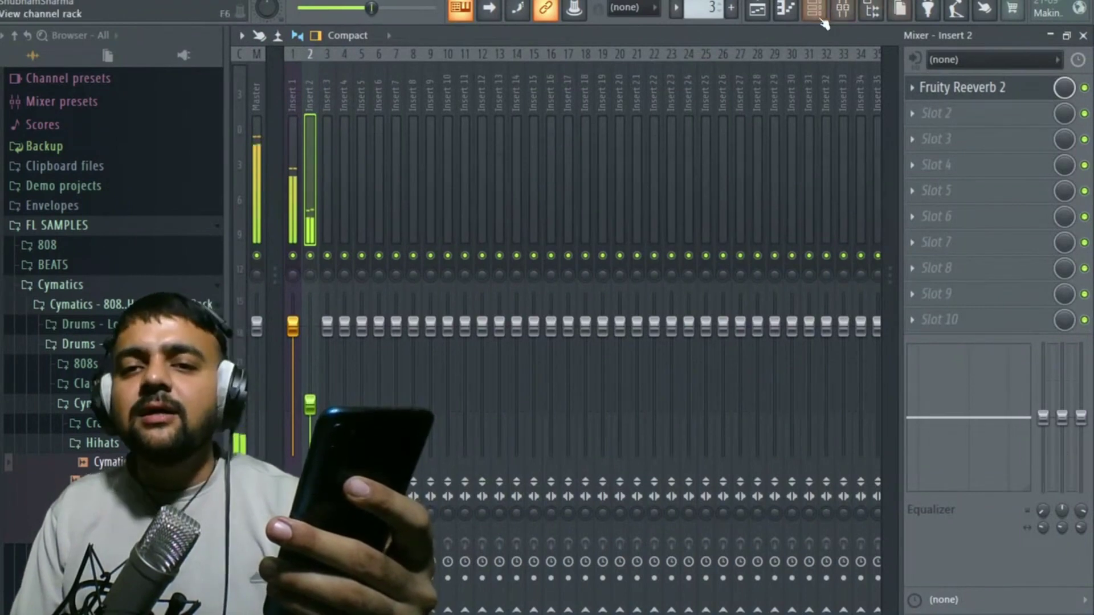
pyautogui.click(759, 15)
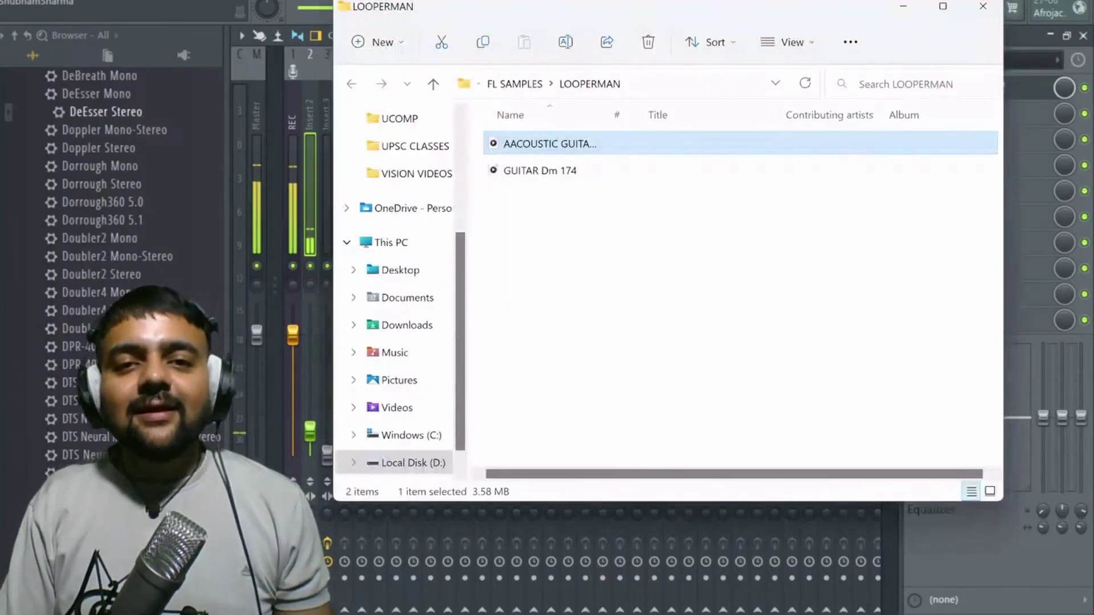
# Step: Switch to OBS Studio
pyautogui.hotkey('alt', 'Tab')
pyautogui.press('Tab')
pyautogui.press('Tab')
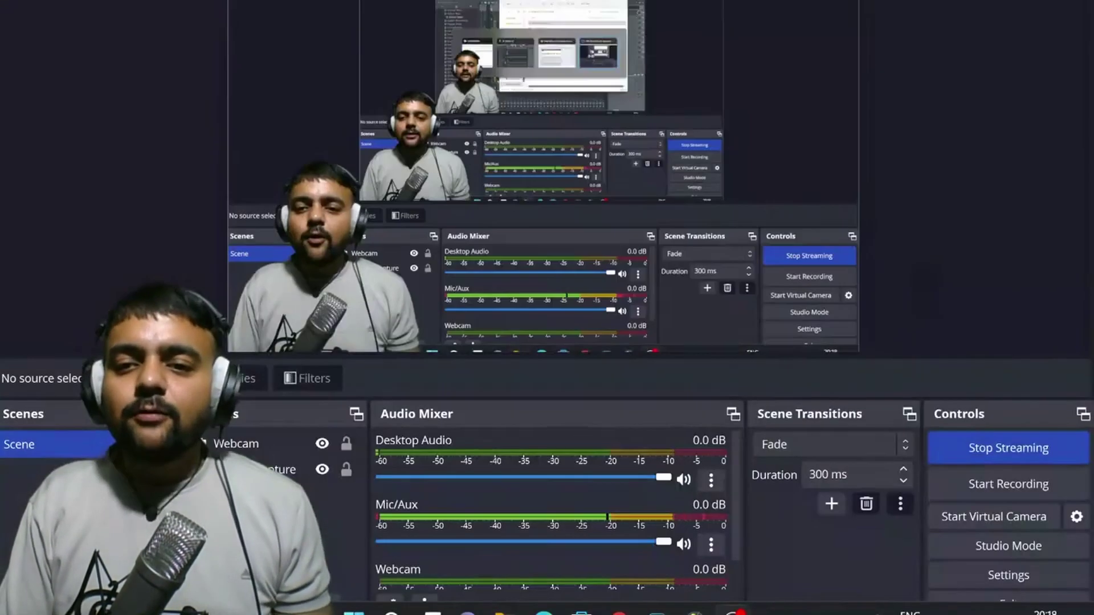